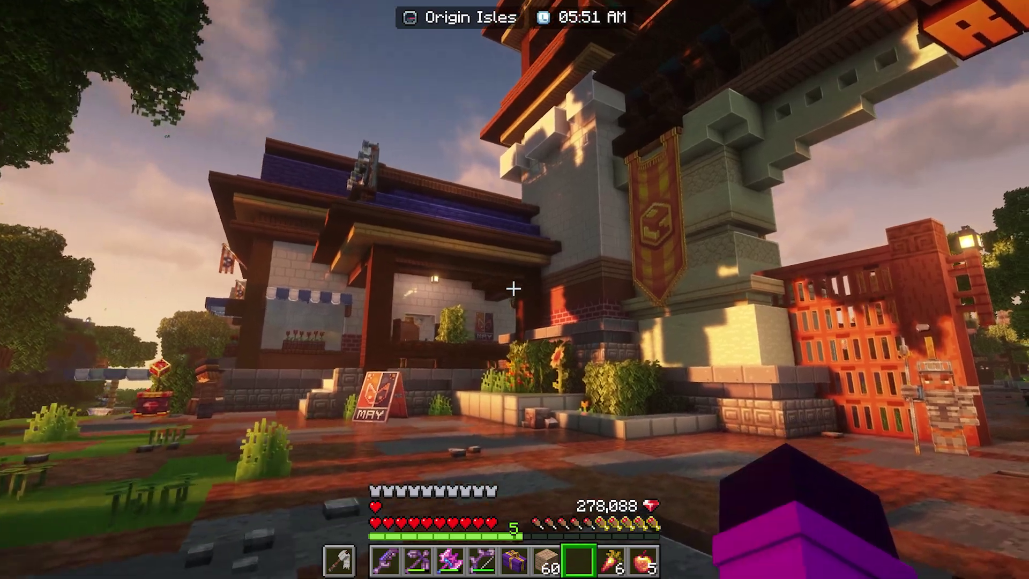
Step: Walk forward through the spawn town toward the open field by the diamond block
key("w")
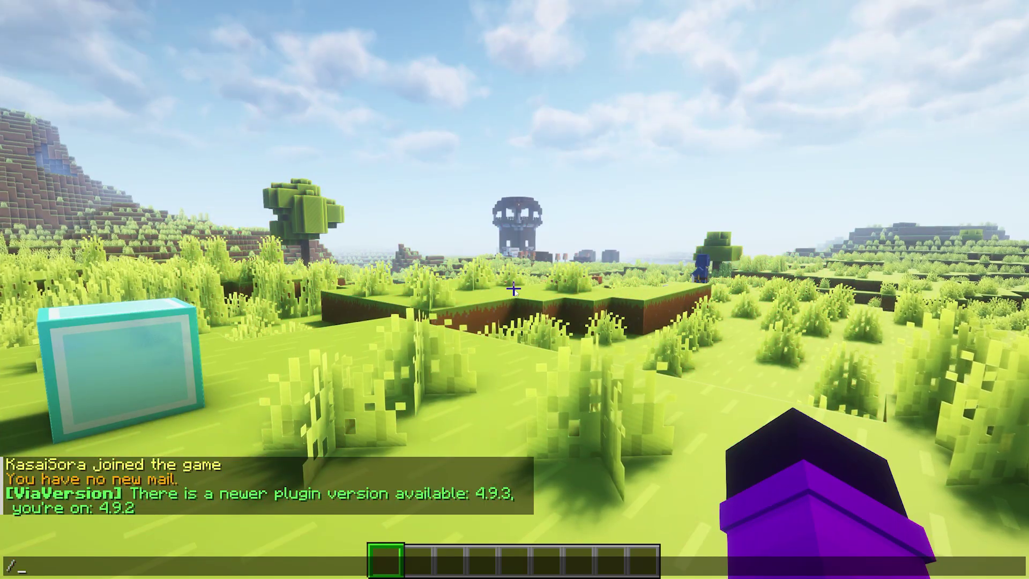
Step: Create a tutorial named Test with /tutedit Test, look over its editor, then close it
type("tutedit")
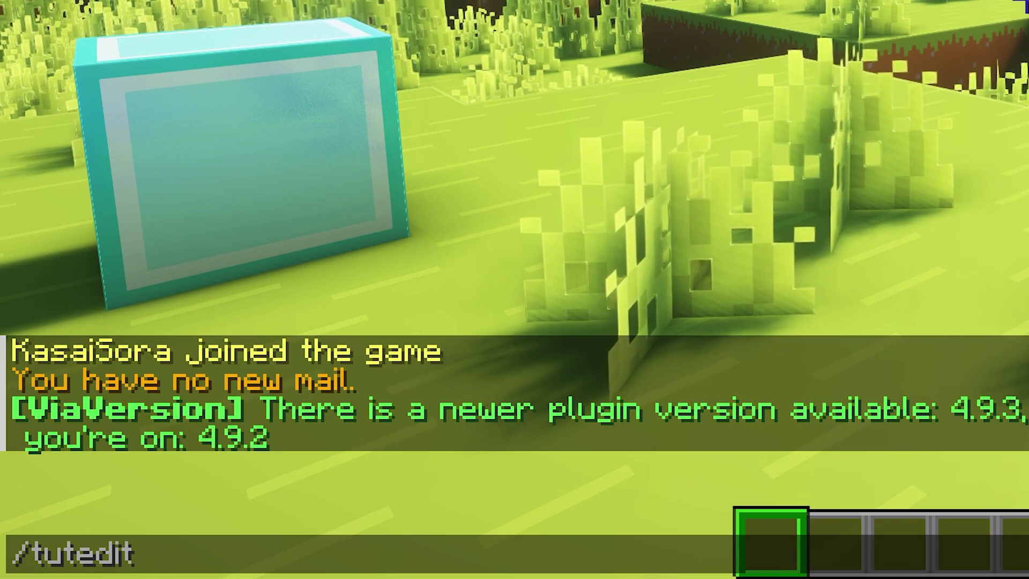
type(" Test")
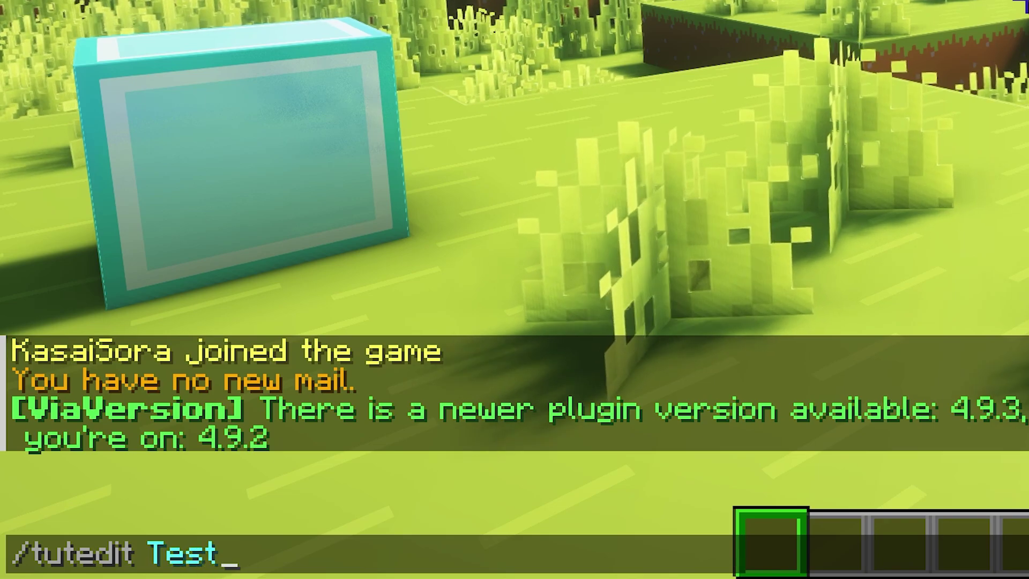
key("Return")
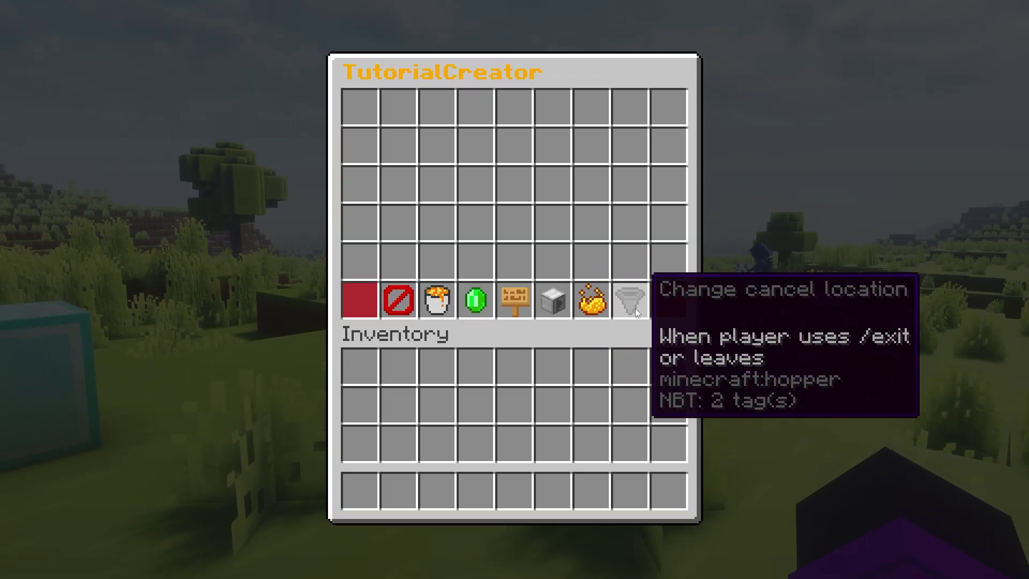
left_click(630, 302)
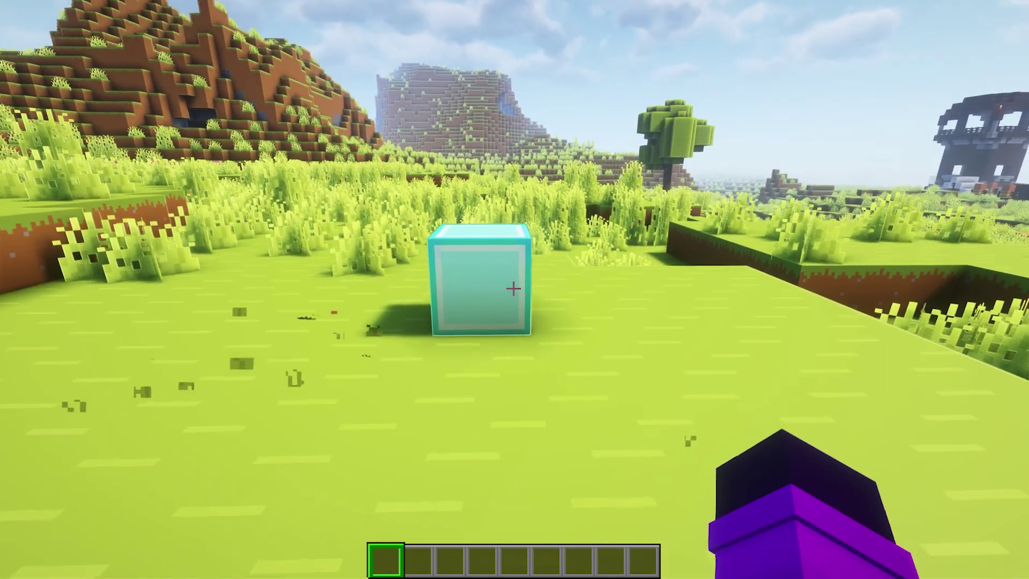
Step: Walk to the diamond block and run /tutedit test to open the empty test tutorial
key("w")
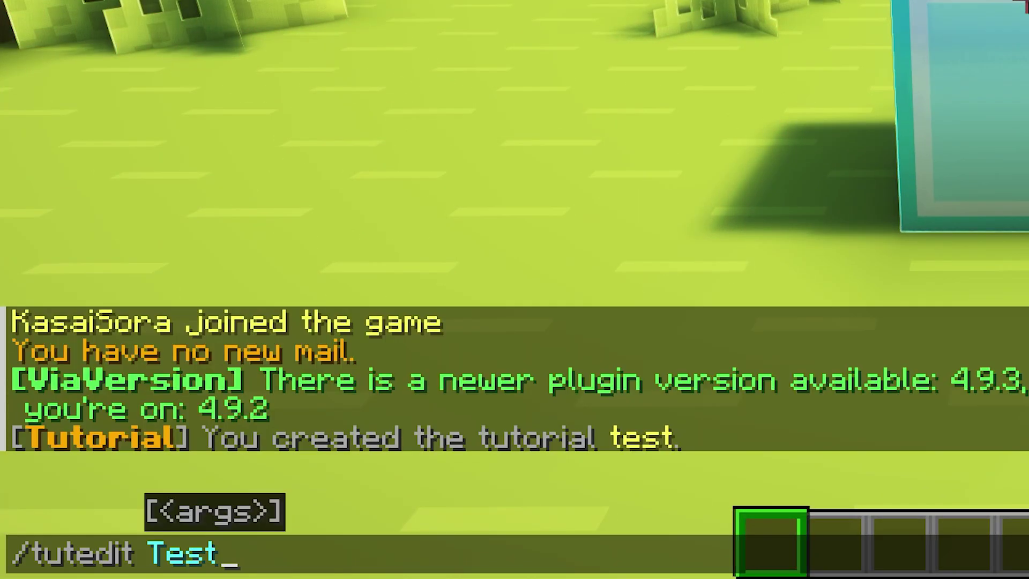
key("BackSpace")
key("BackSpace")
key("BackSpace")
key("BackSpace")
key("BackSpace")
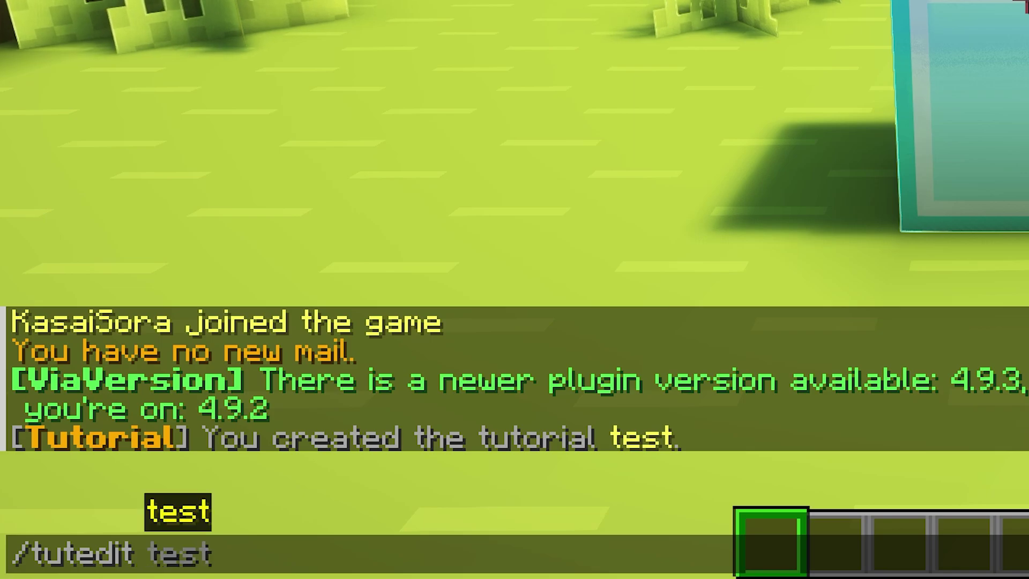
key("Tab")
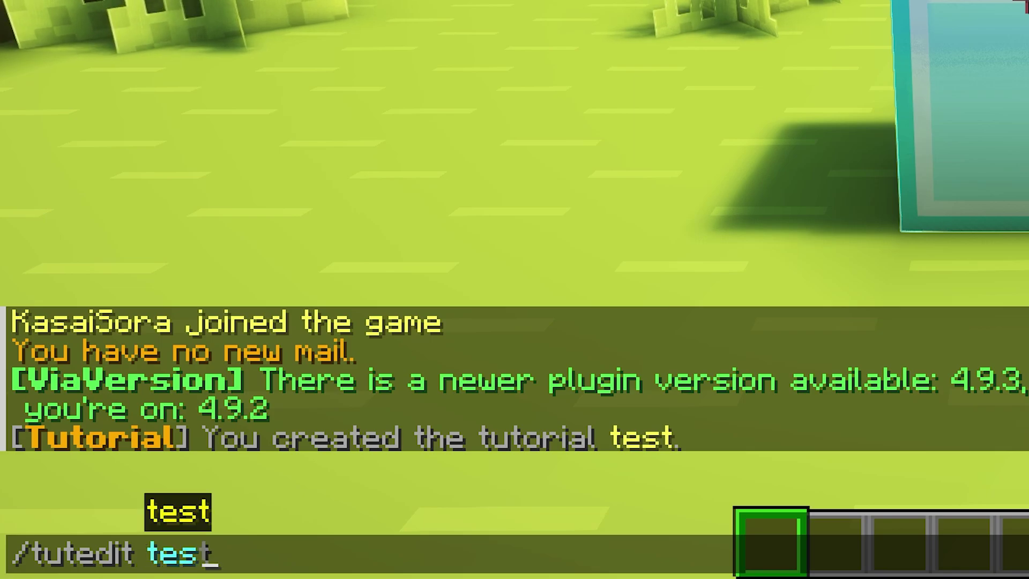
key("BackSpace")
key("BackSpace")
key("BackSpace")
key("BackSpace")
key("BackSpace")
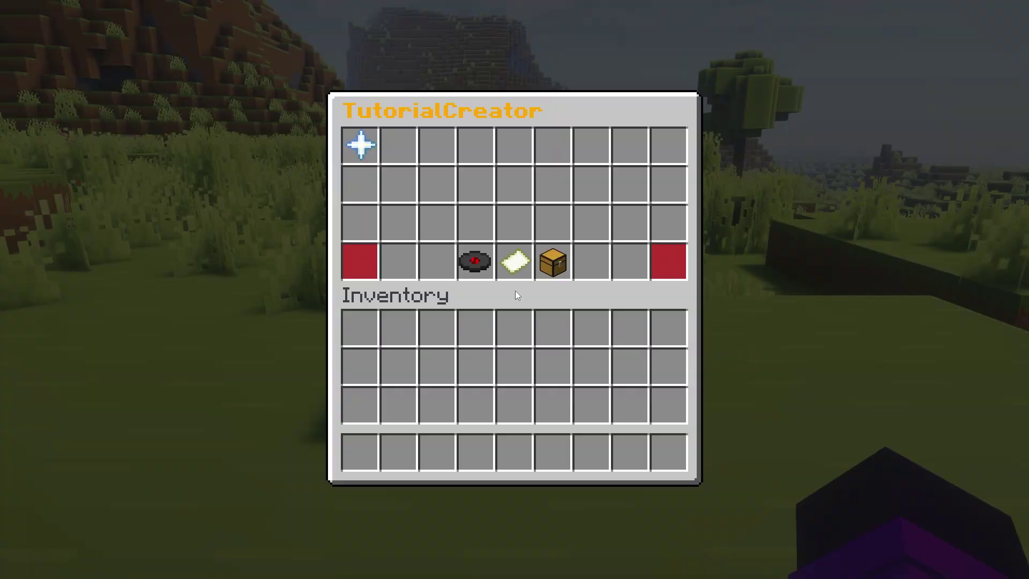
mouse_move(355, 144)
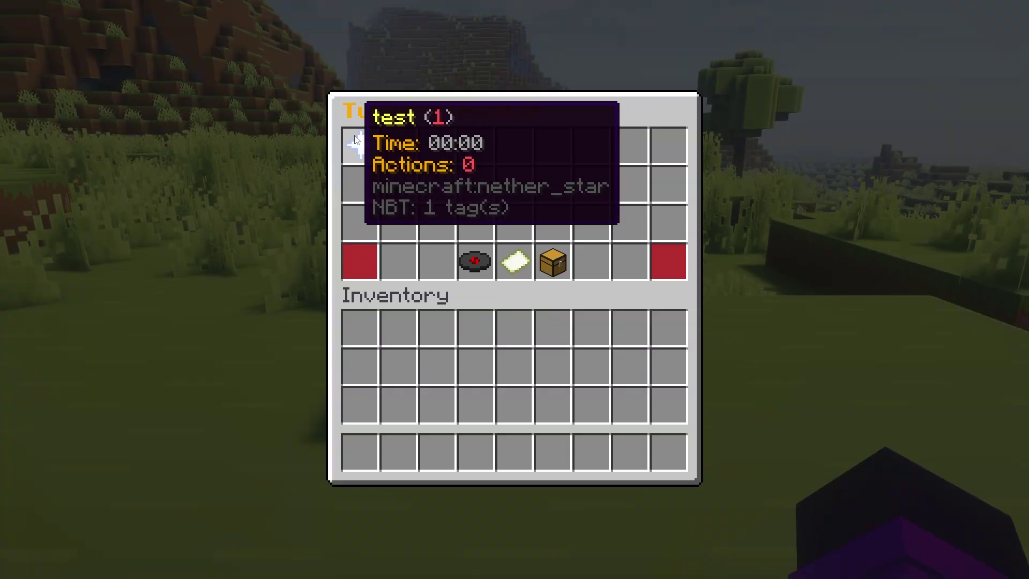
left_click(356, 144)
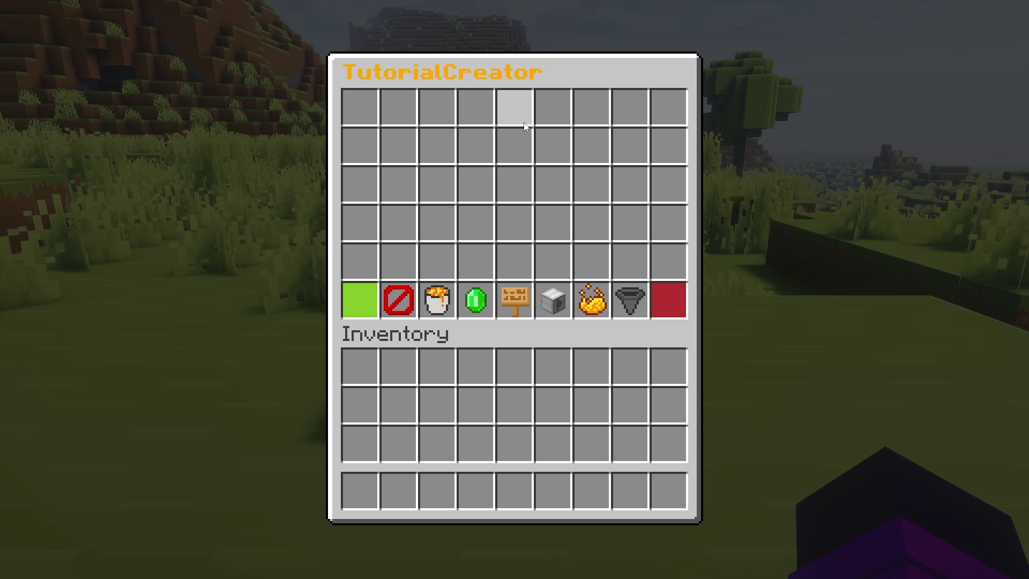
Step: Add a 2-second Delay as the tutorial's first action
left_click(600, 300)
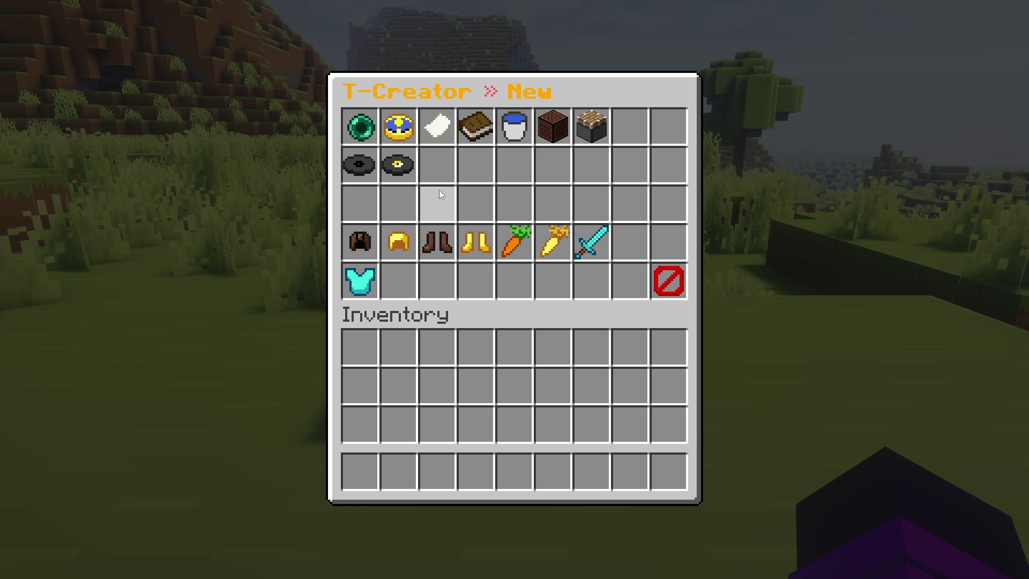
left_click(405, 133)
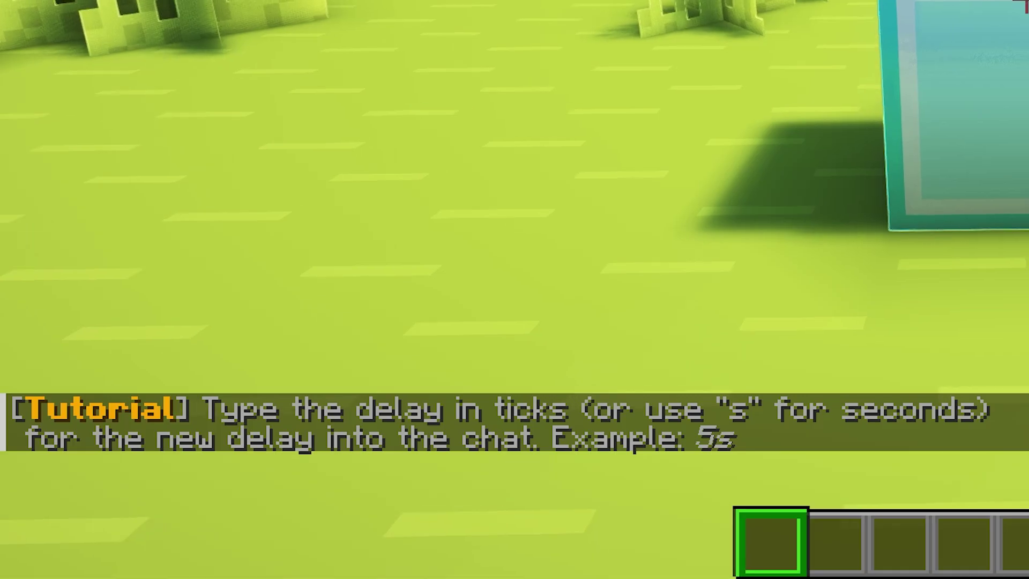
key("t")
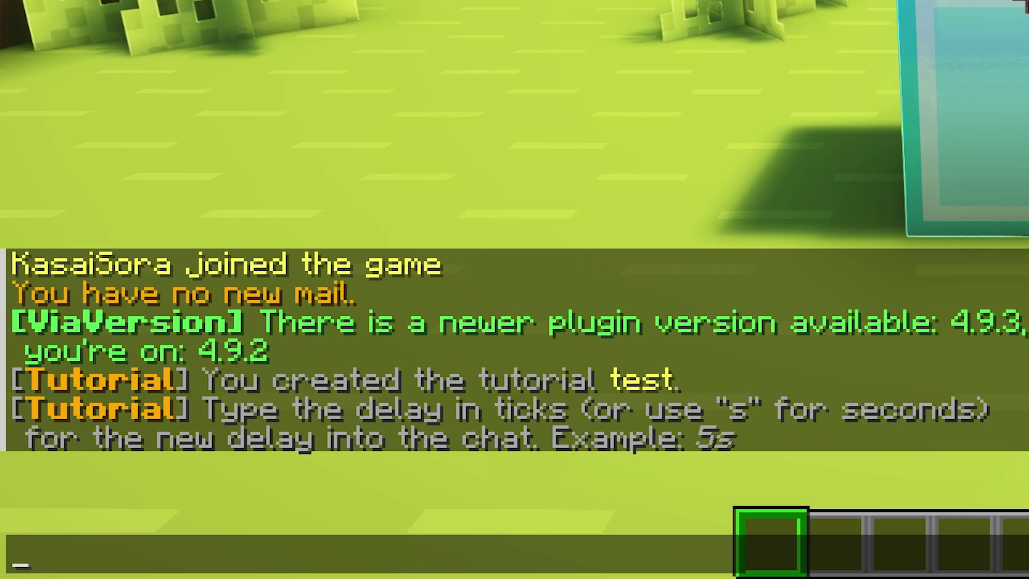
key("Return")
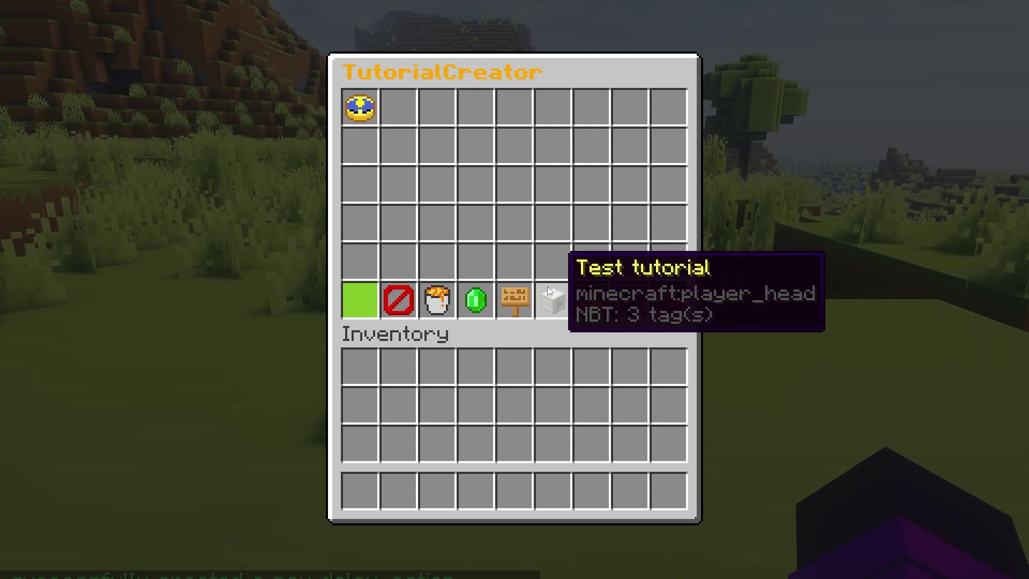
mouse_move(524, 295)
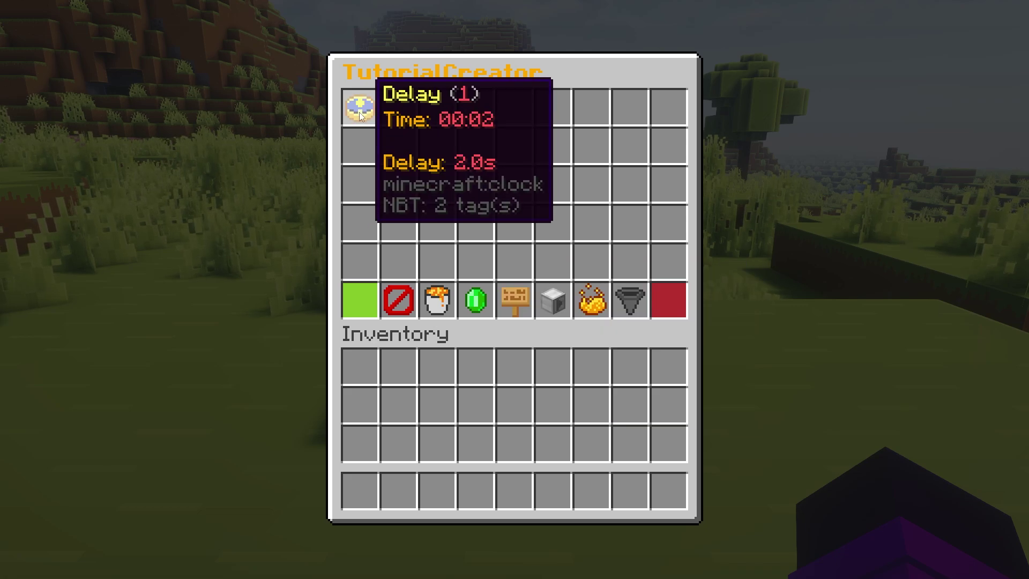
left_click(593, 300)
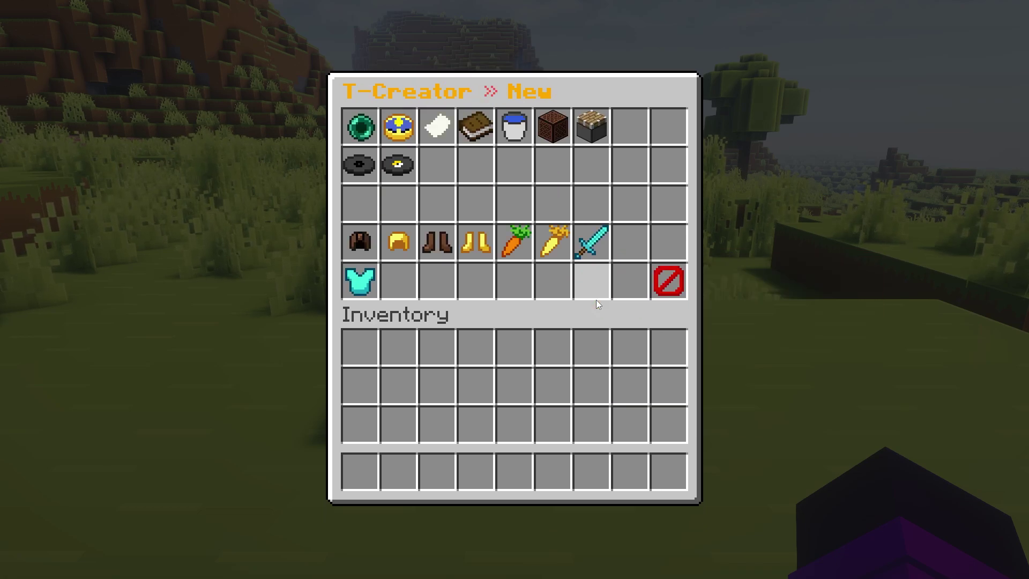
Step: Add a Teleport action whose destination is the player's current location
left_click(365, 128)
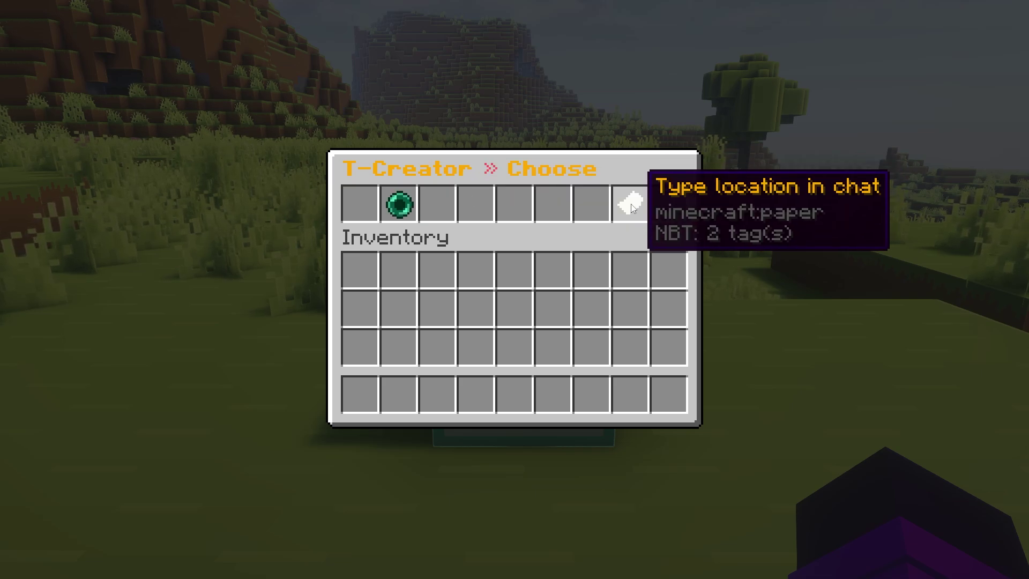
left_click(405, 206)
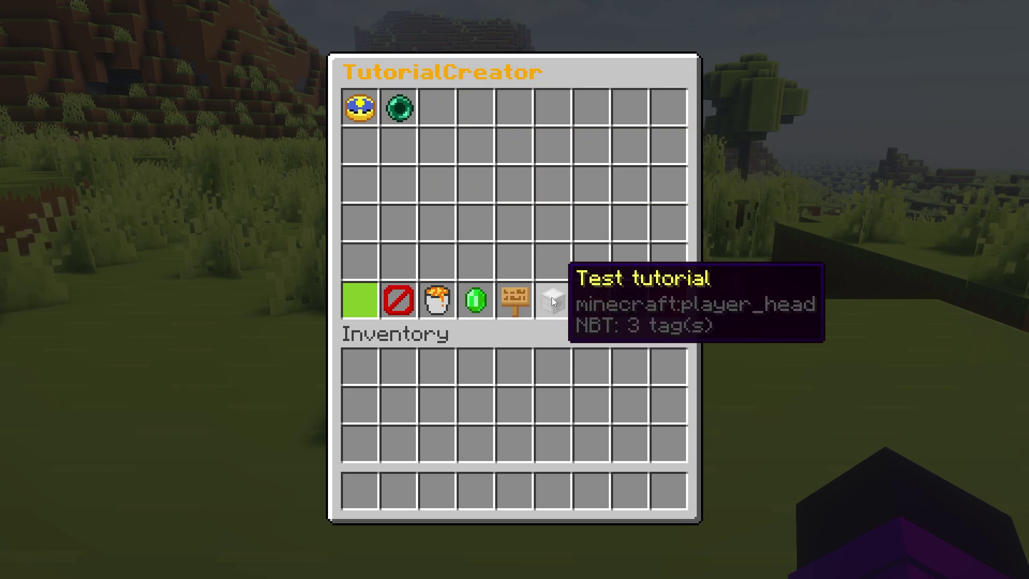
Step: Add a Chat Message action reading 'This is a Diamond Block. Yes really!'
left_click(593, 305)
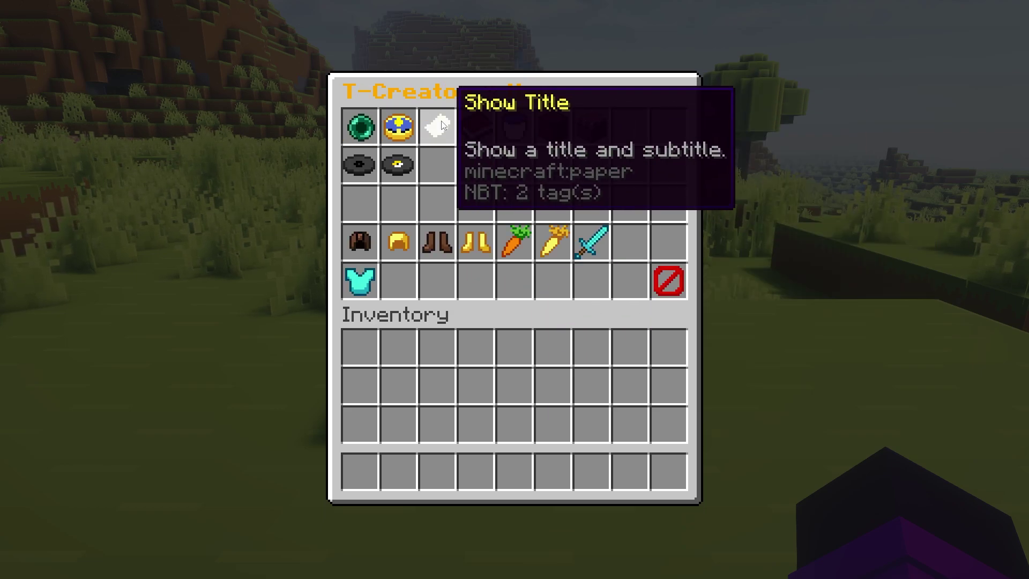
left_click(474, 118)
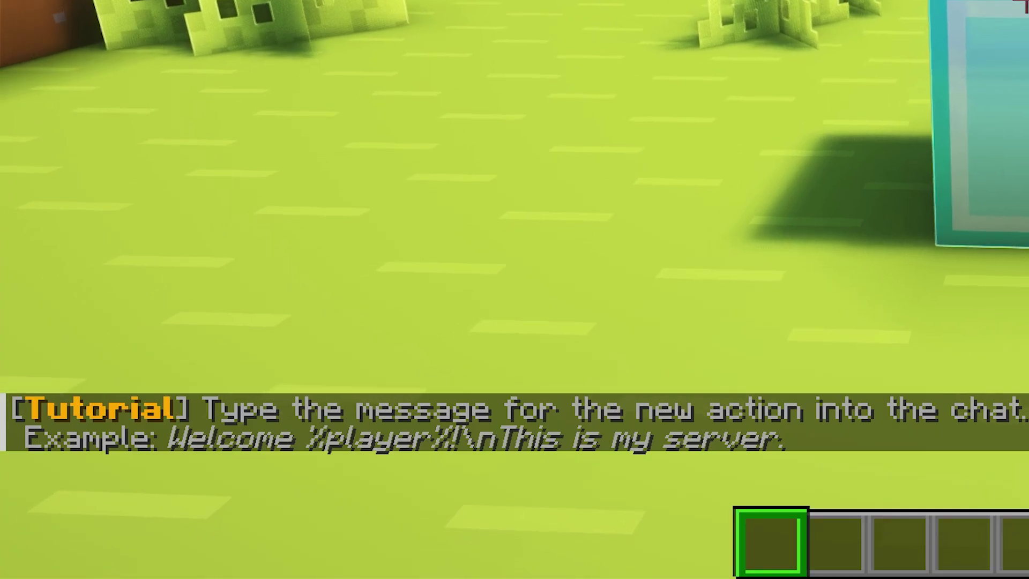
type("t")
type("This is")
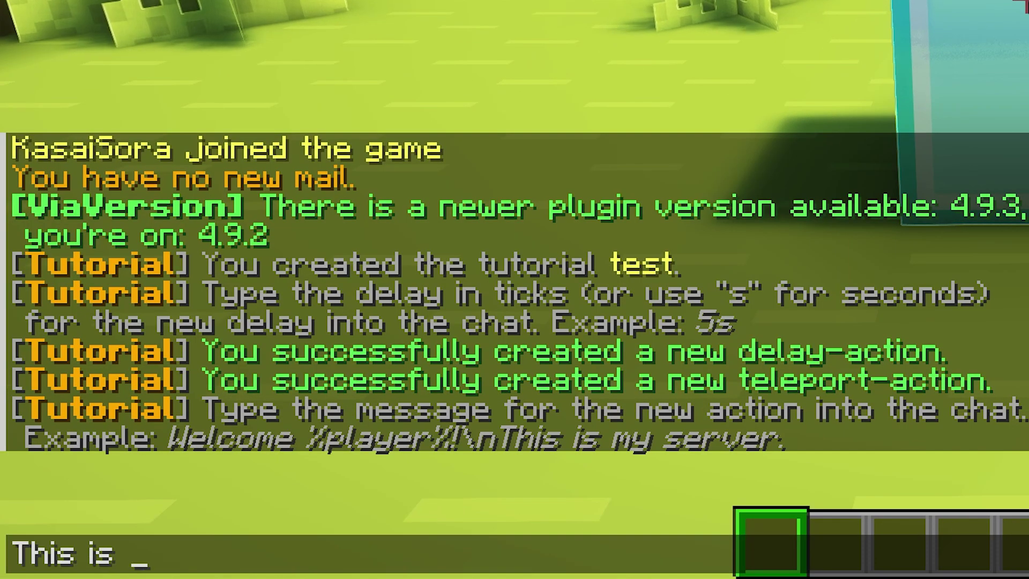
type(" a Diamond")
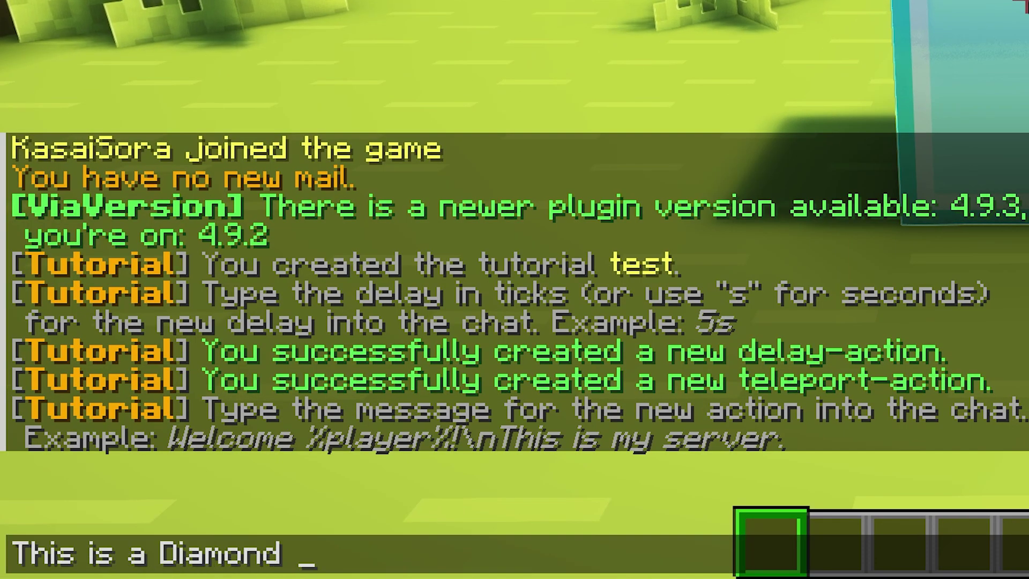
type(" Block. Yes re")
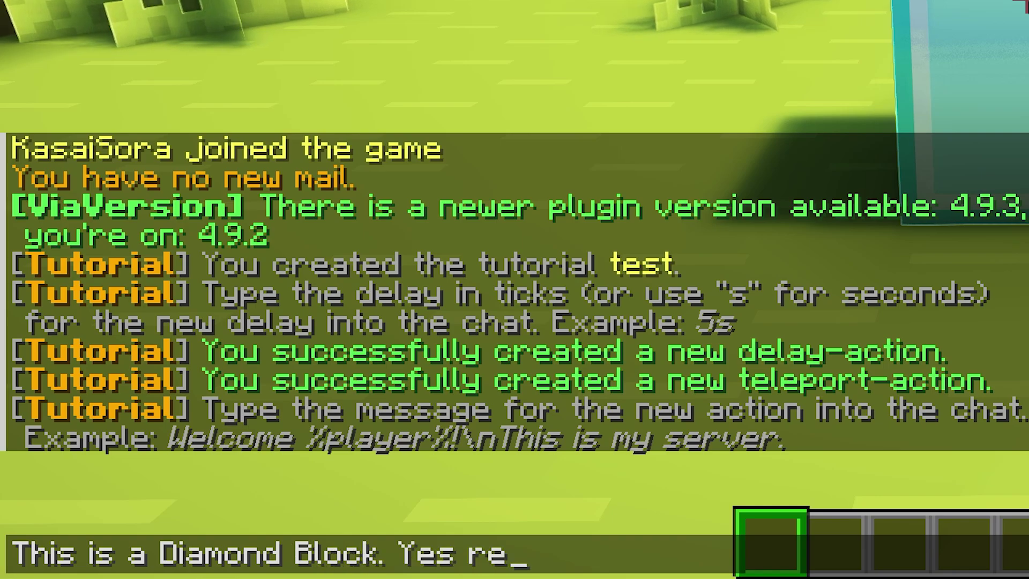
type("ally!")
key("Return")
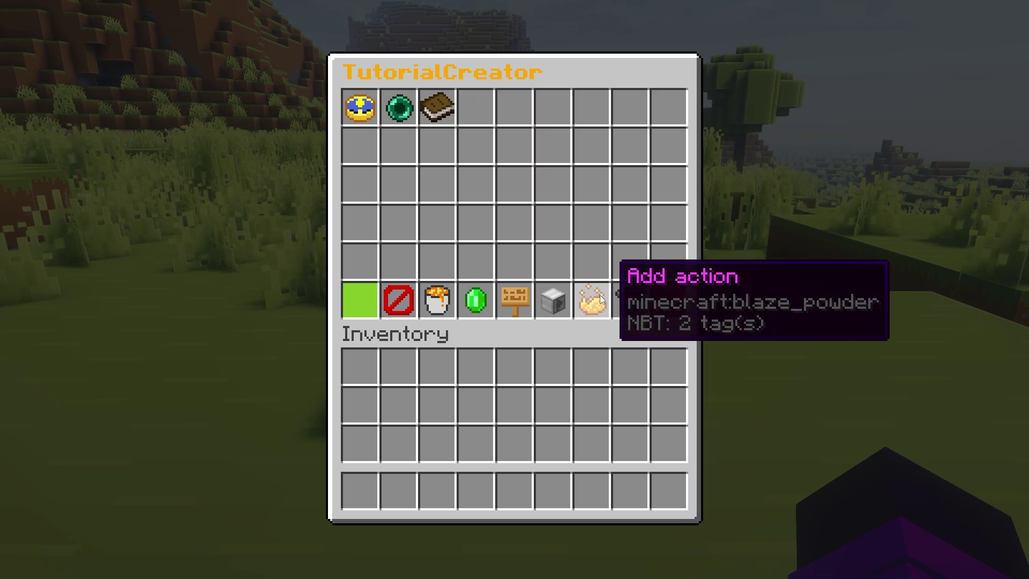
Step: Add a Chat-Clear action that prints 8 empty lines
left_click(588, 296)
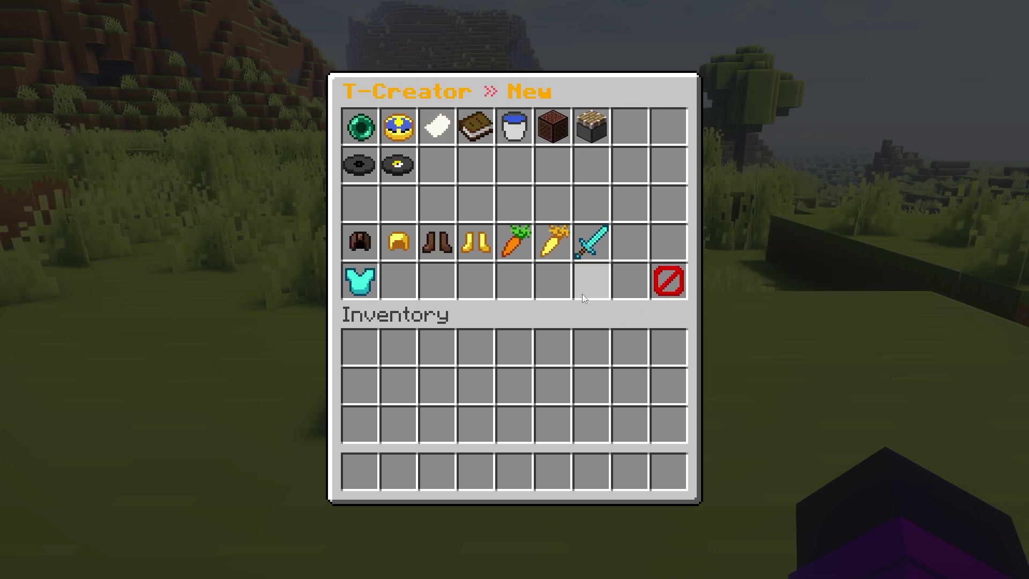
left_click(511, 127)
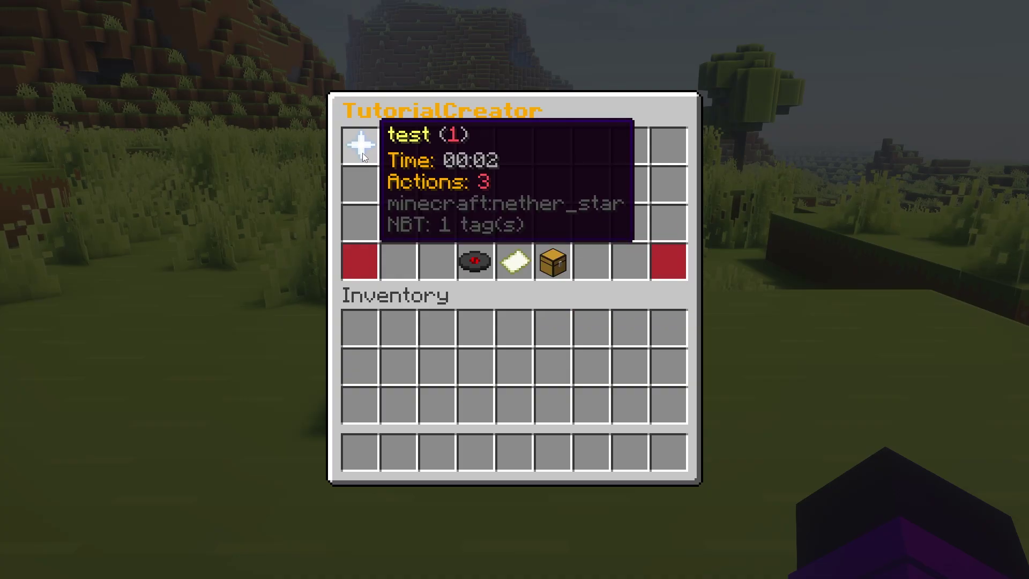
left_click(362, 152)
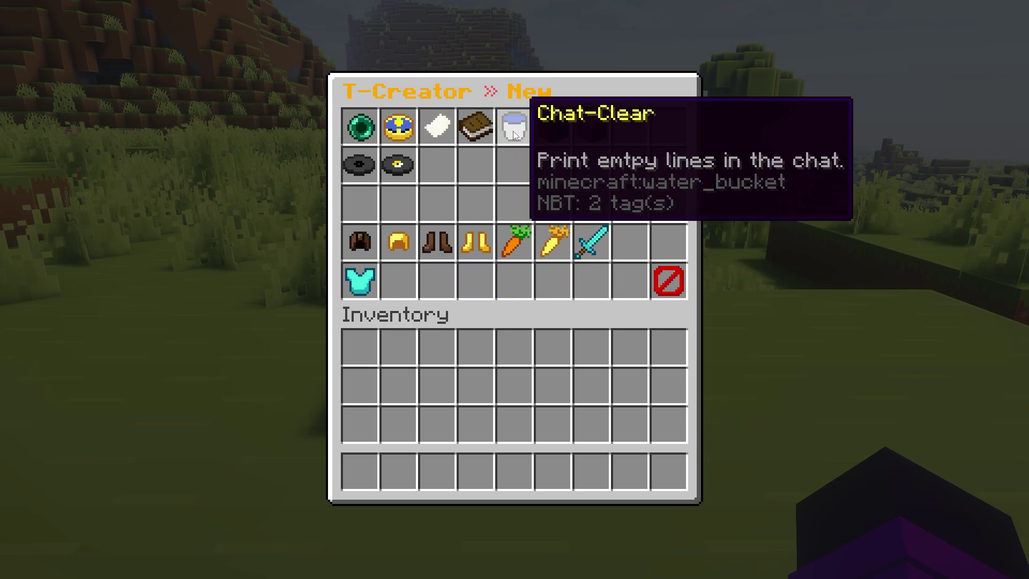
left_click(513, 131)
key("t")
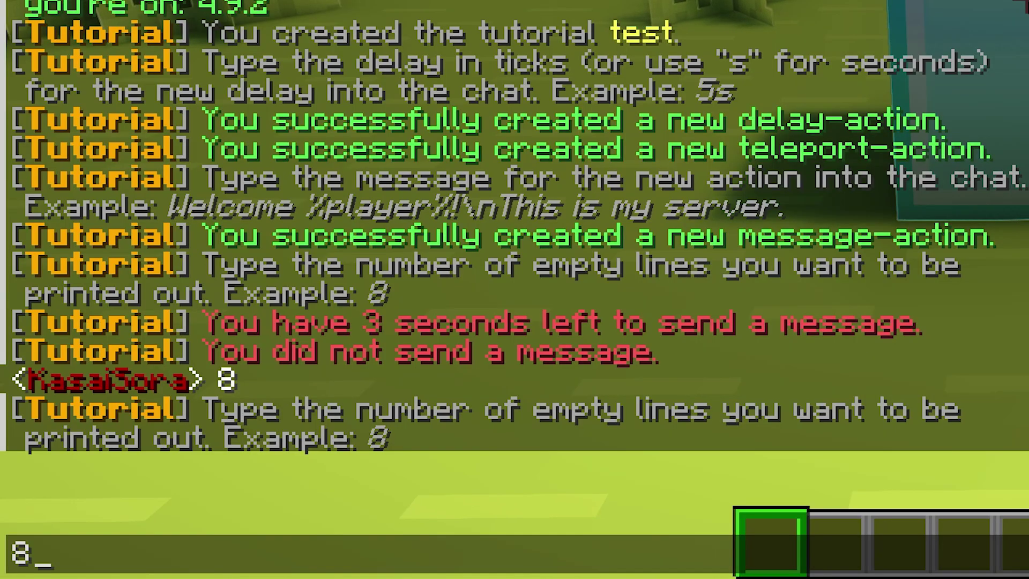
key("Return")
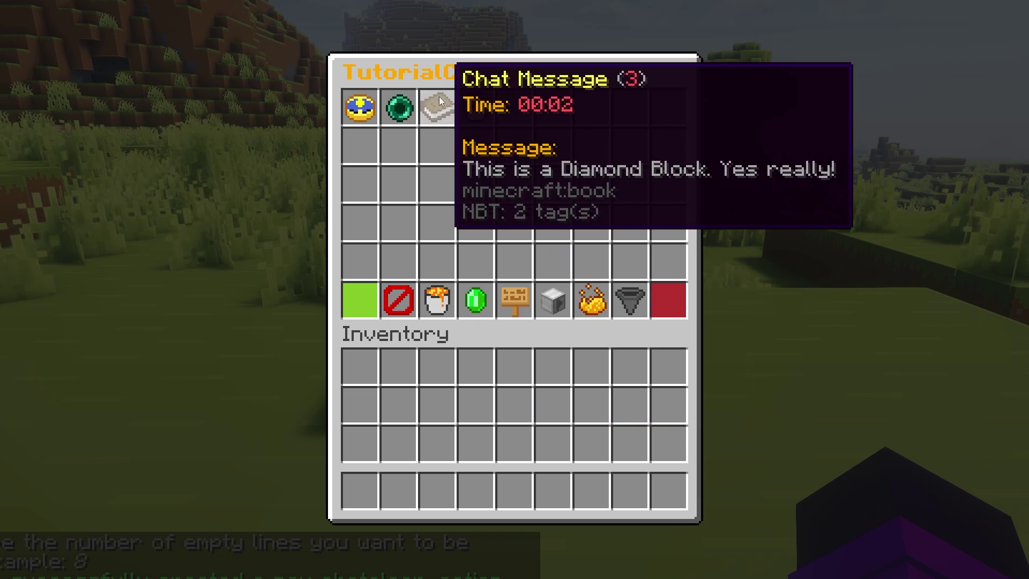
Step: Move the Chat-Clear action one place earlier, before the chat message, then begin adding a Delay
left_click(478, 106)
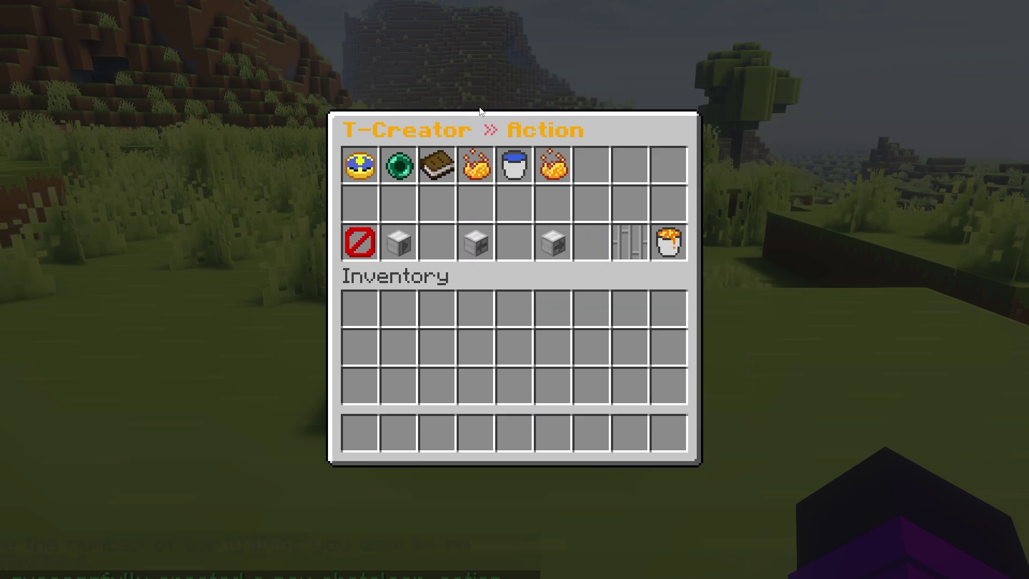
left_click(480, 242)
left_click(368, 240)
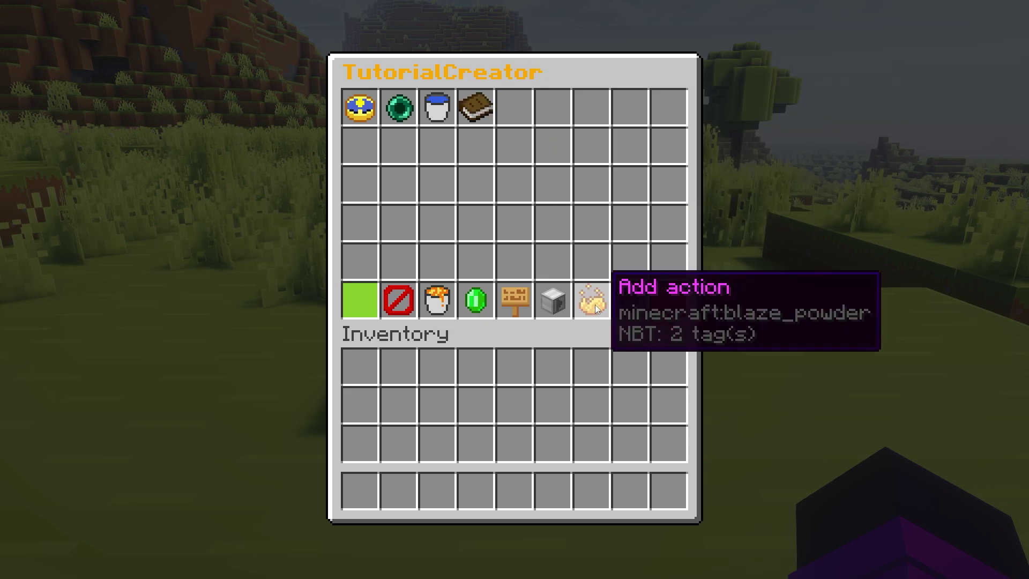
left_click(591, 299)
left_click(409, 131)
Step: Set the new delay to 5 seconds and close the tutorial editor
key("t")
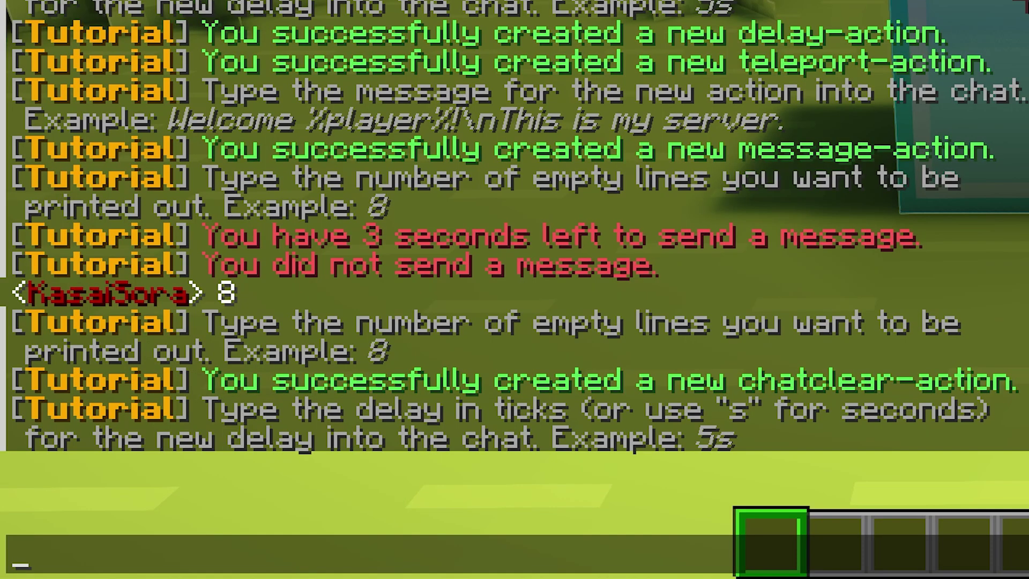
key("Return")
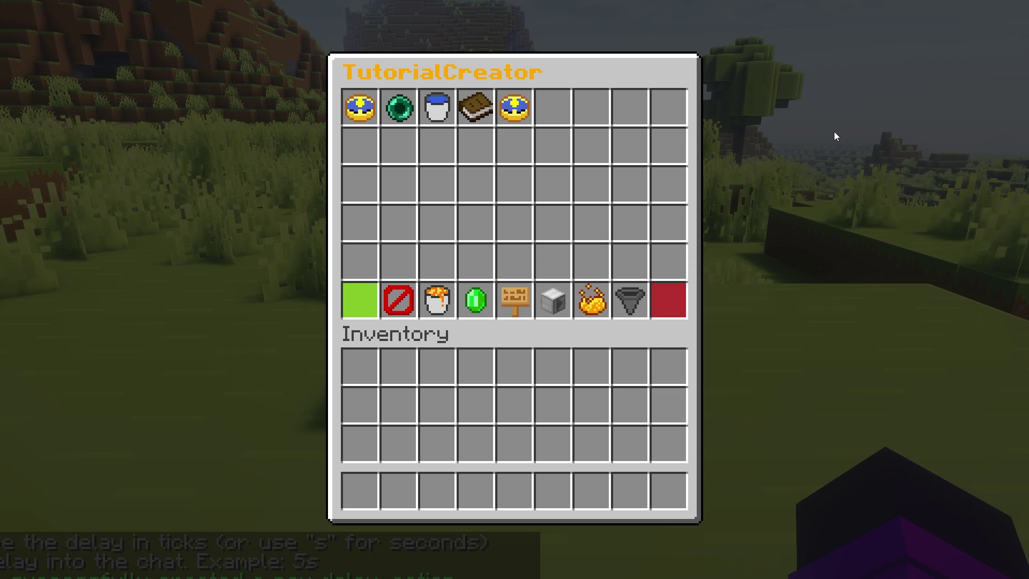
key("Escape")
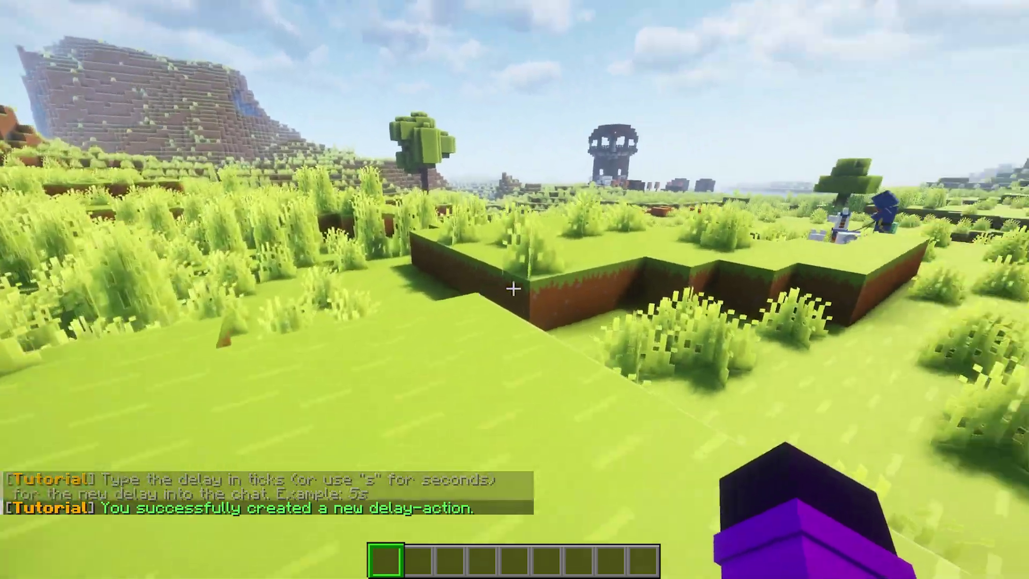
Step: Fly across the plains to hover directly above the green block and reopen the tutorial list
key("space")
key("w")
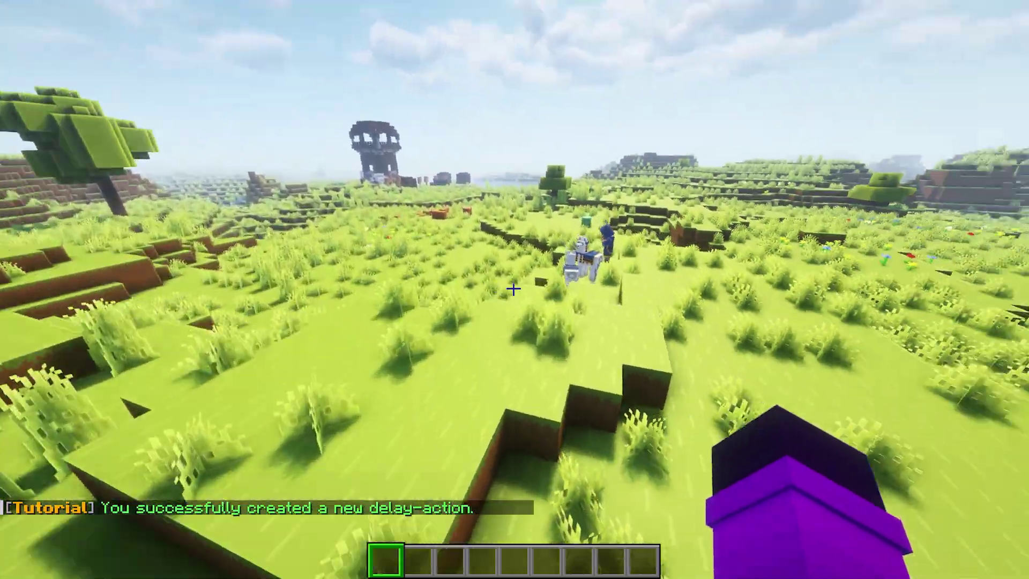
key("shift")
key("w")
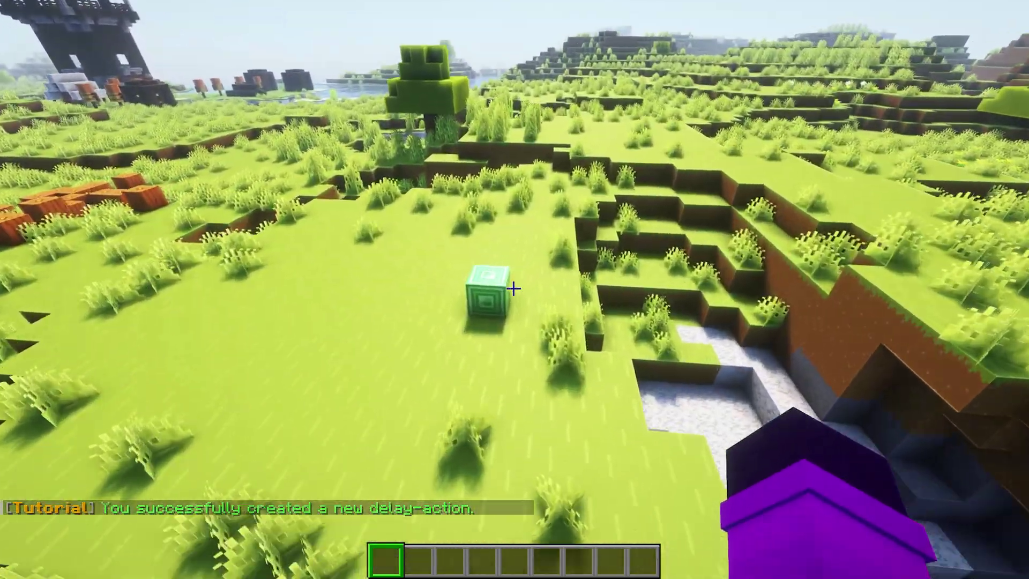
key("w")
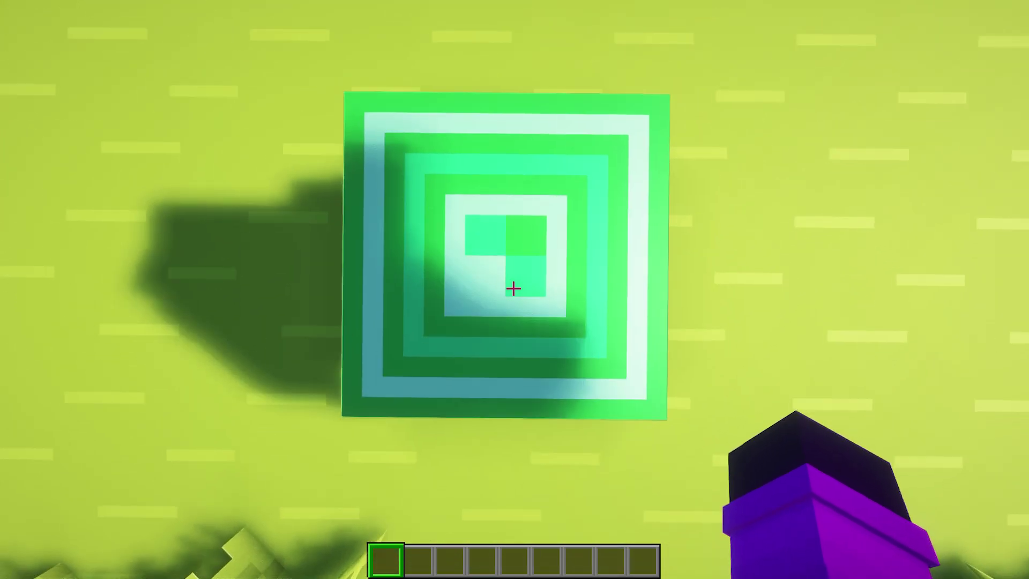
key("space")
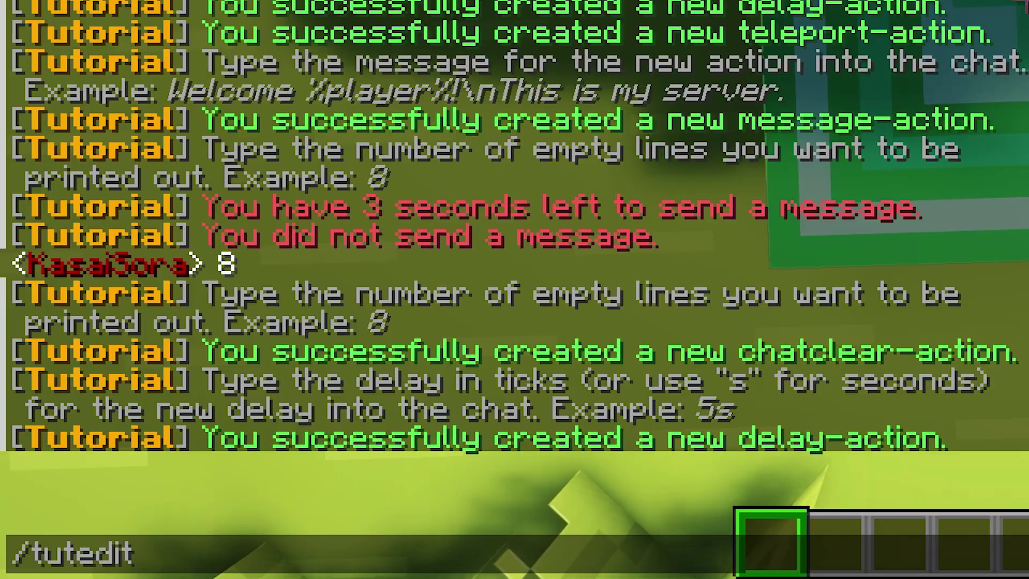
key("Return")
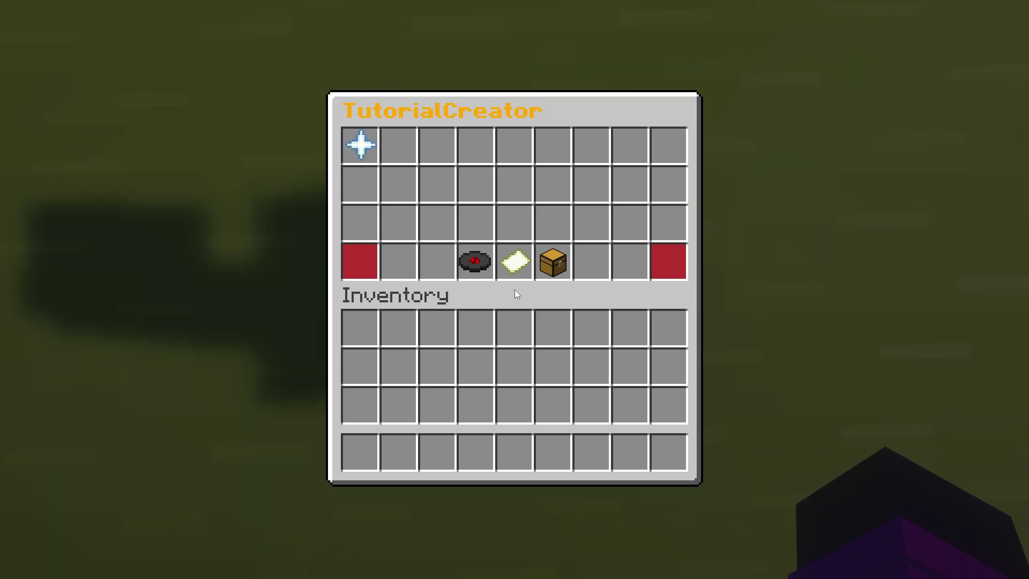
Step: Add a Teleport action to the current spot above the emerald block
left_click(357, 144)
left_click(597, 297)
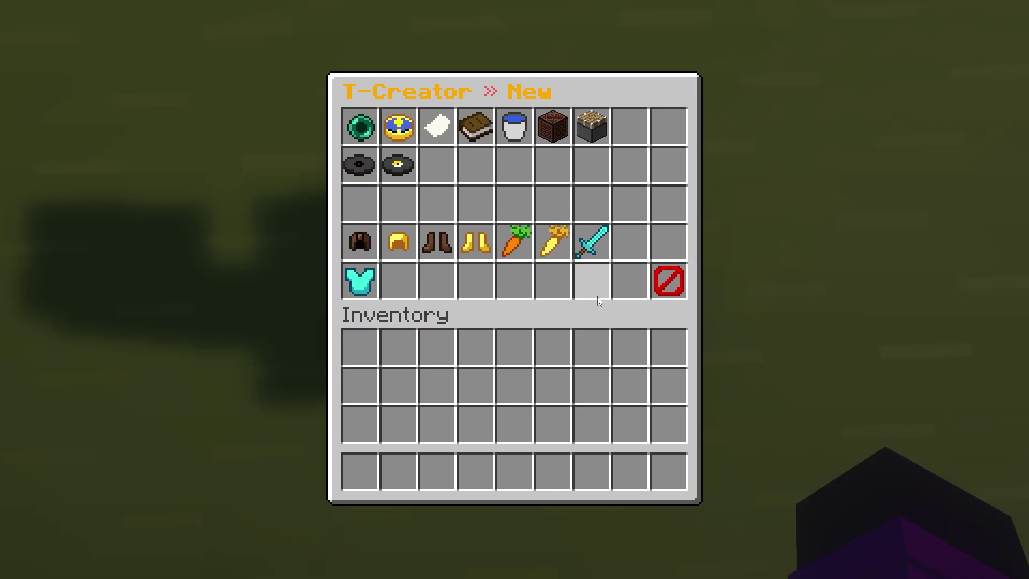
left_click(369, 134)
left_click(436, 203)
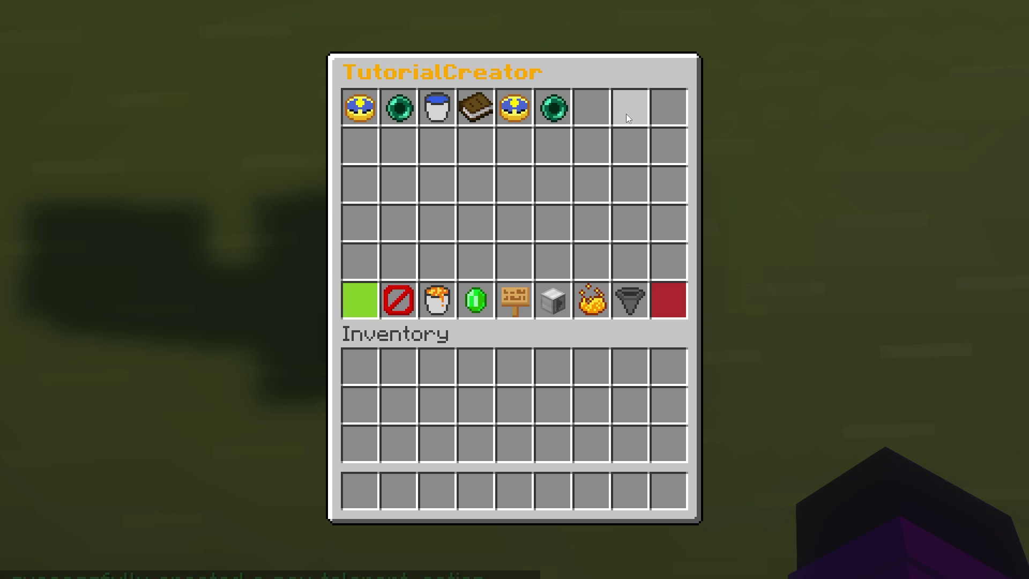
Step: Add a Show Title action 'Emerald Block' with subtitle 'Yes, really!' and timings 10 6s 10
left_click(596, 297)
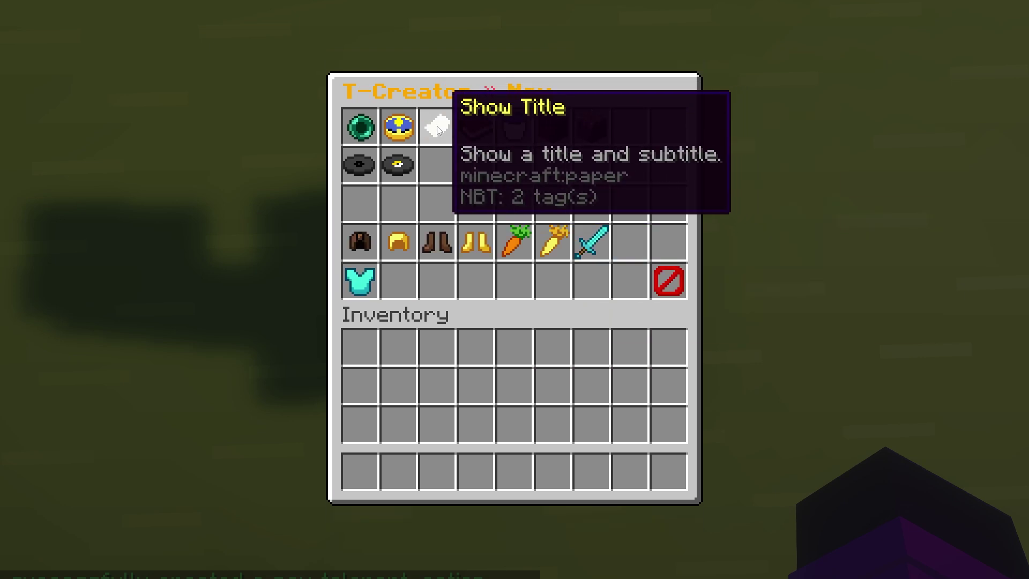
left_click(438, 131)
key("t")
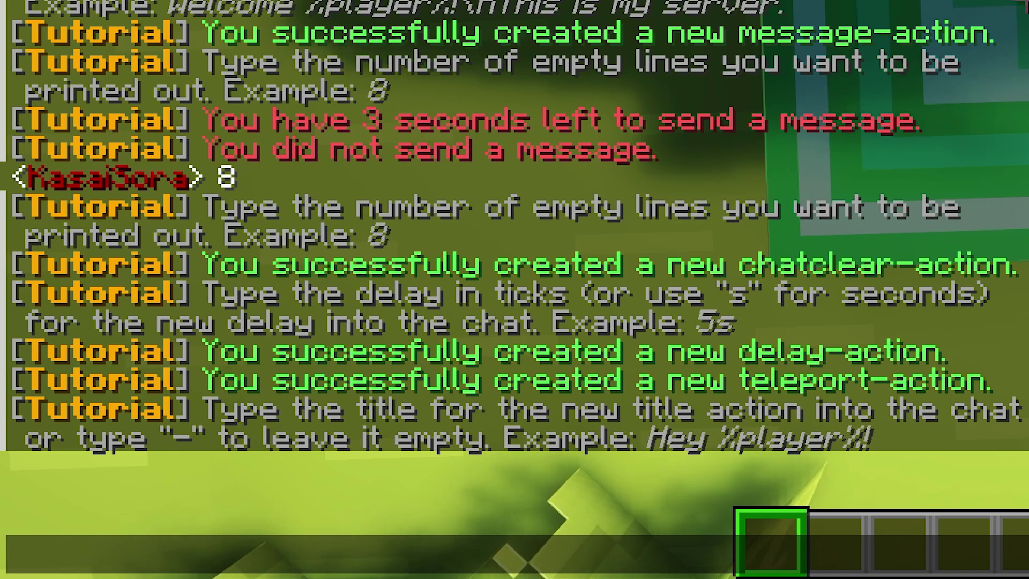
type("Emerald")
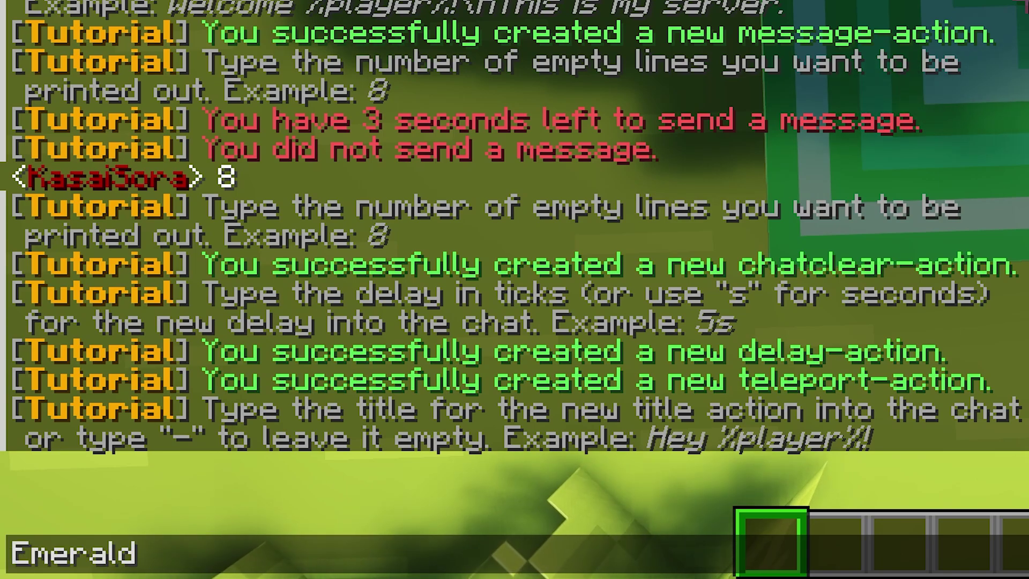
type(" Block")
key("Return")
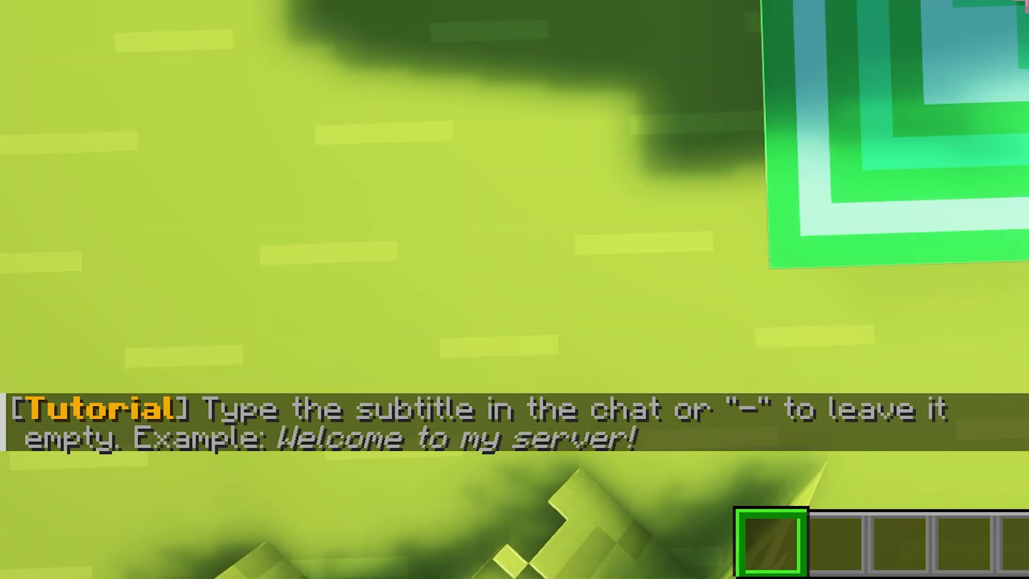
key("t")
type("Yes")
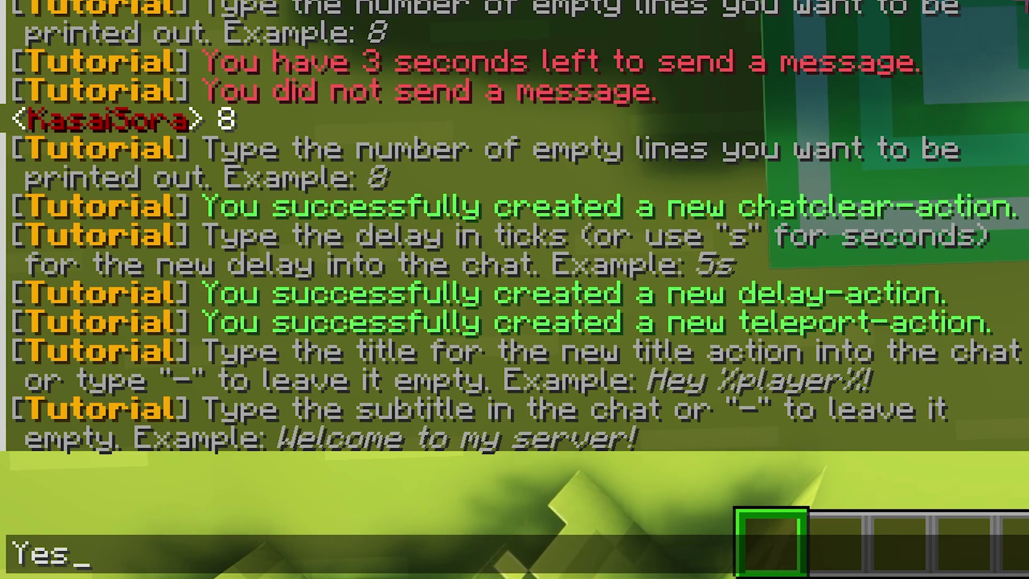
type(", really!")
key("Return")
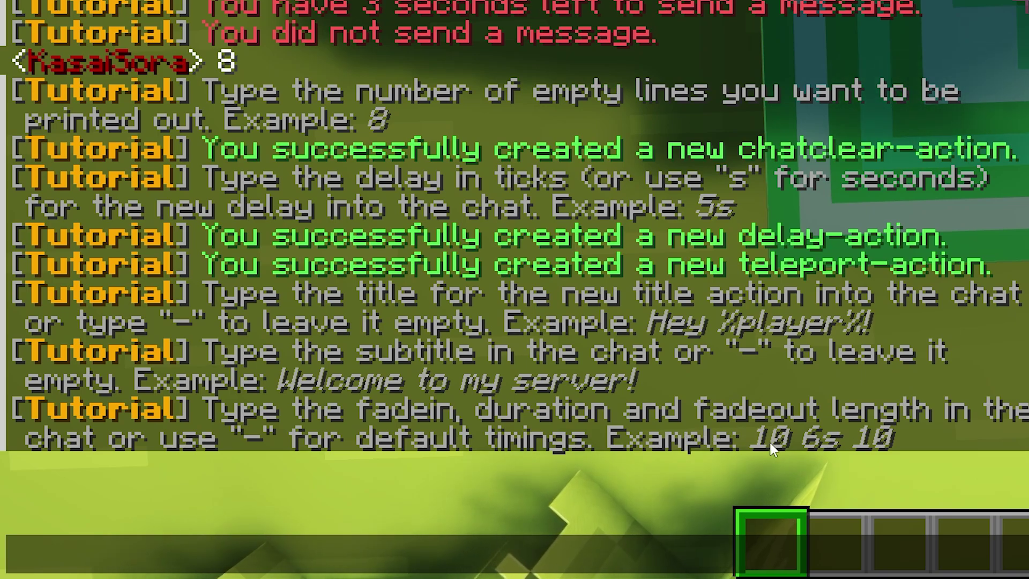
type("10 6s 10")
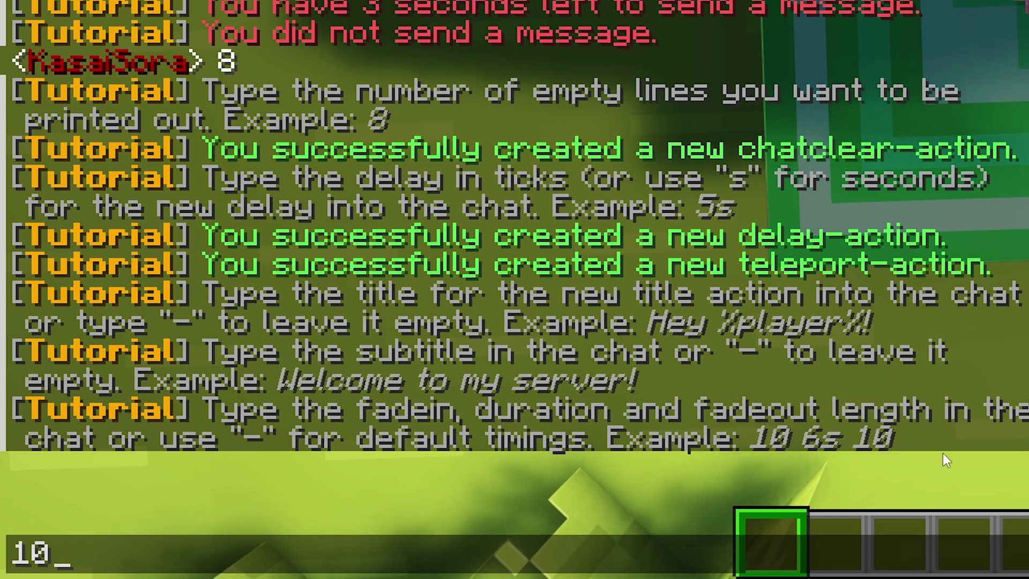
key("Return")
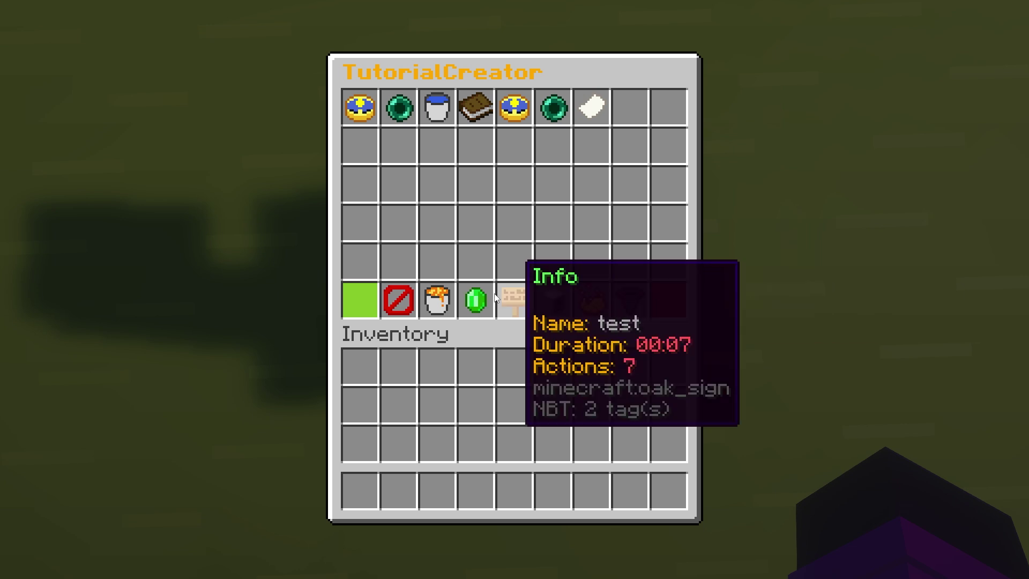
Step: Add a 10-second Delay as the eighth action and close the tutorial editor
left_click(600, 300)
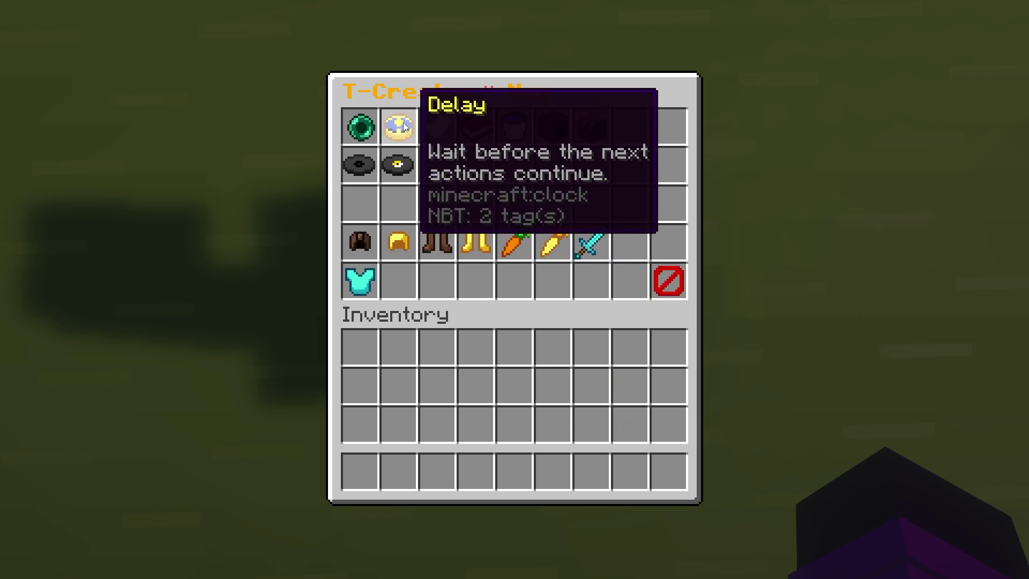
left_click(399, 121)
key("t")
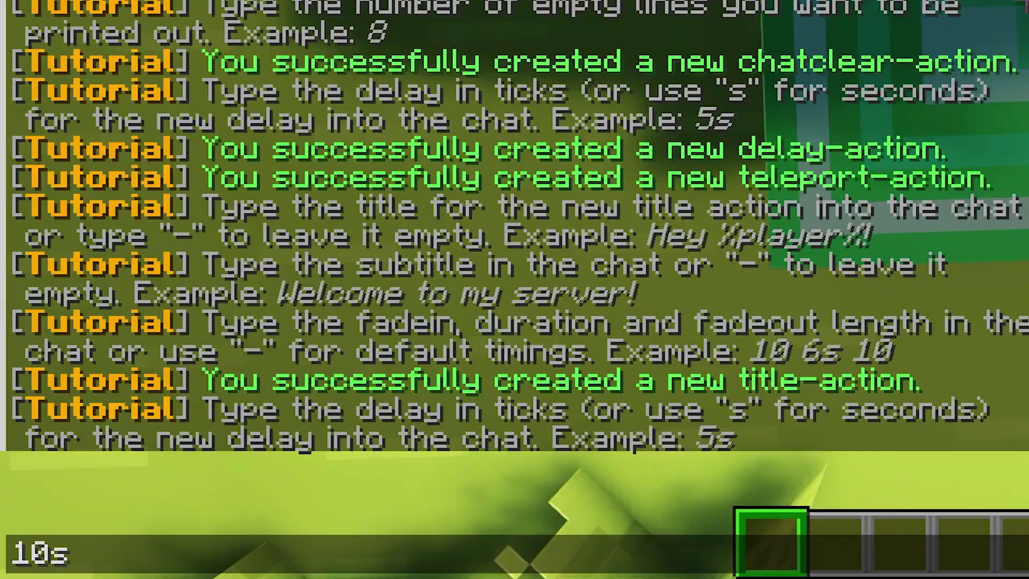
key("Return")
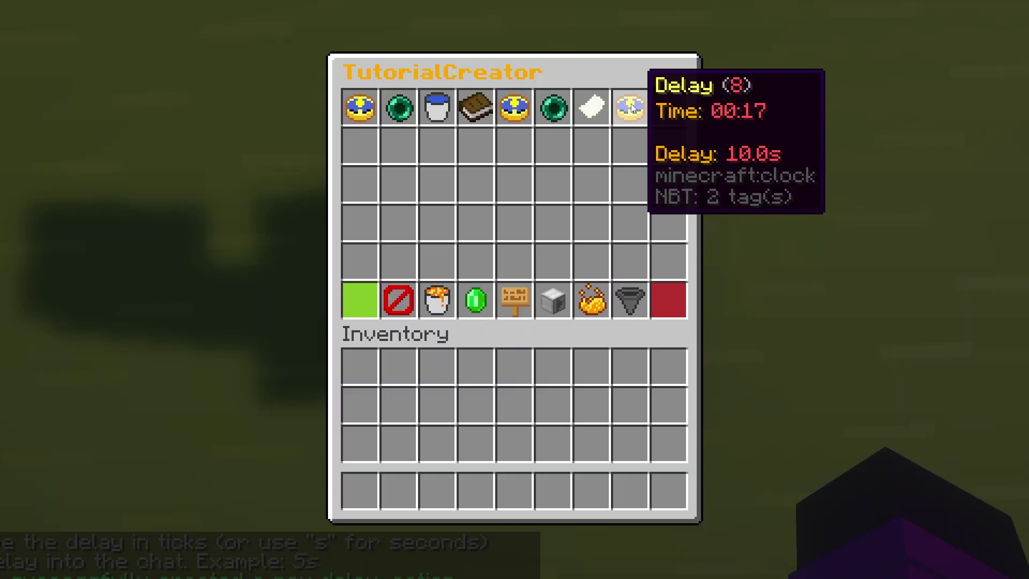
key("Escape")
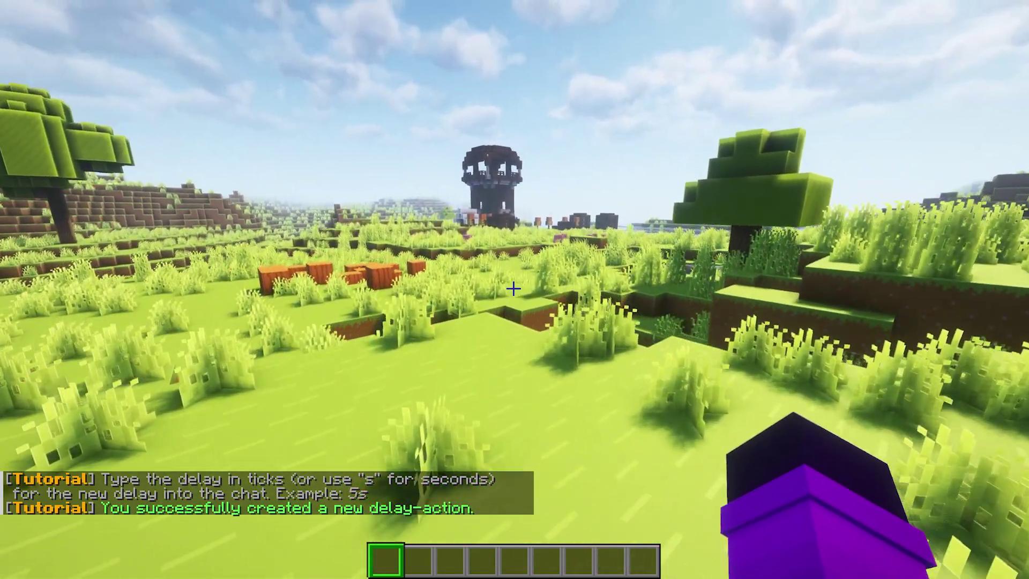
Step: Fly past the dark tower and the pillager, then land on the wooden roof
key("w")
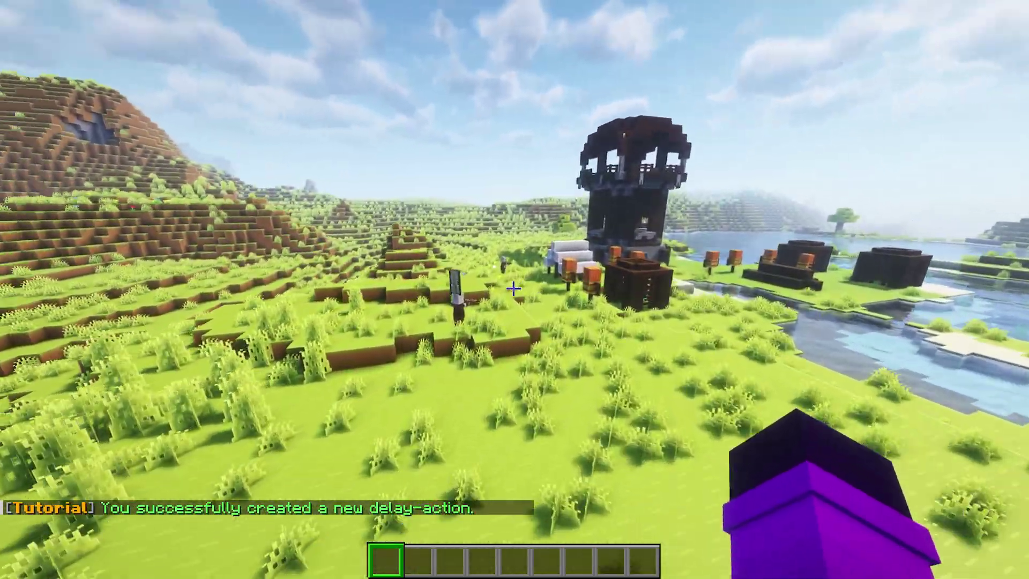
key("w")
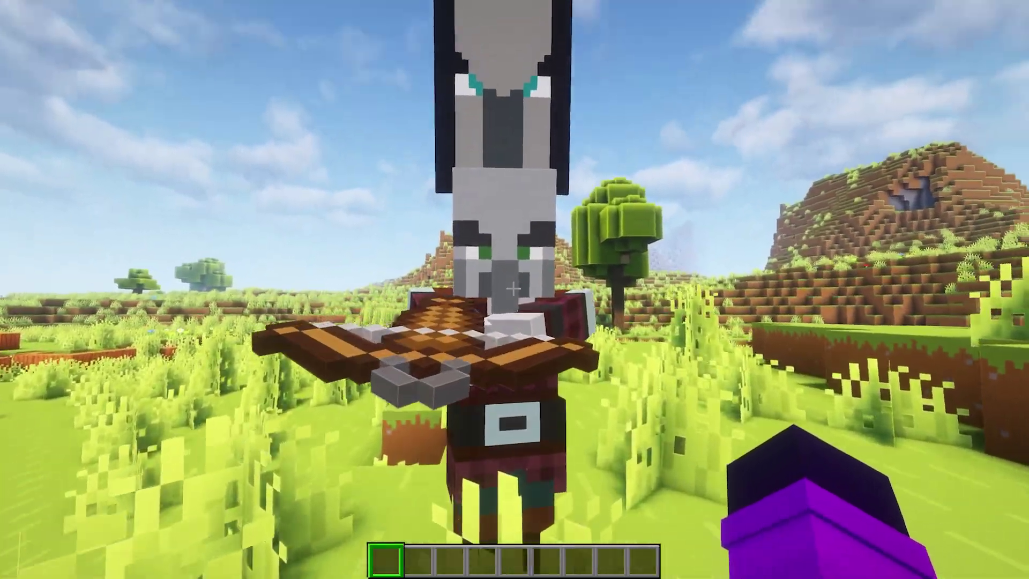
key("w")
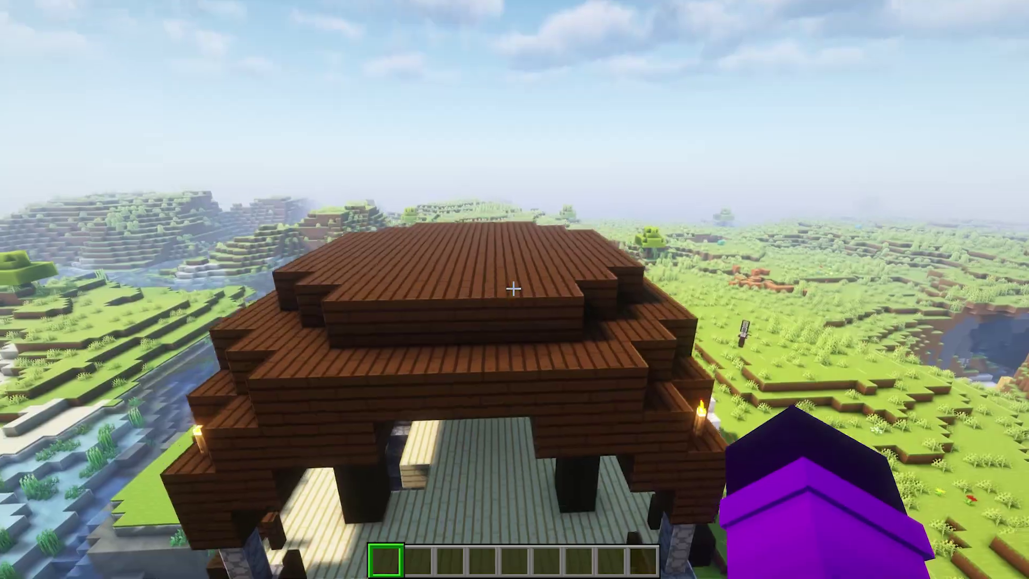
key("w")
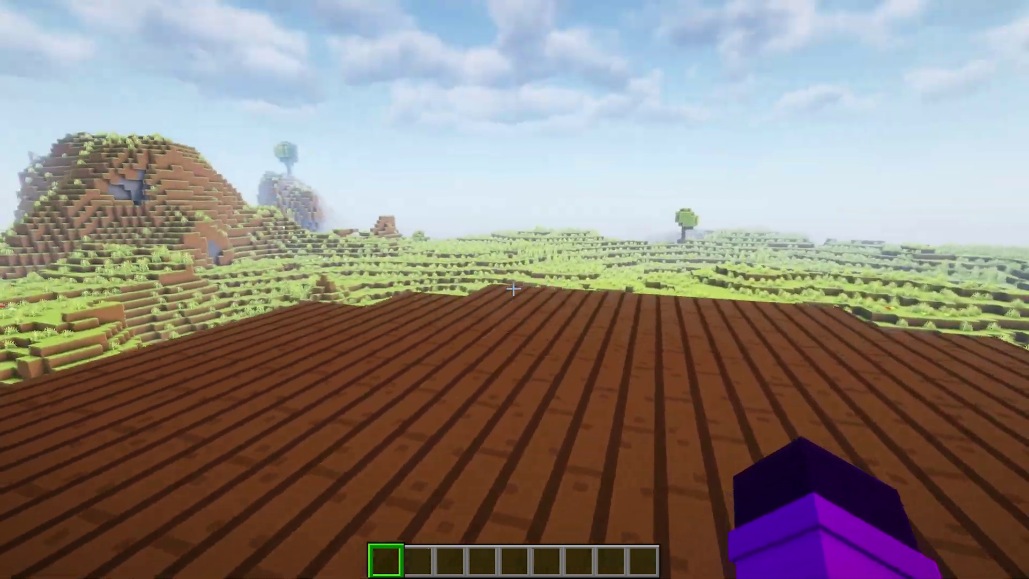
Step: Add a teleport action to the test tutorial targeting this rooftop spot
right_click(514, 289)
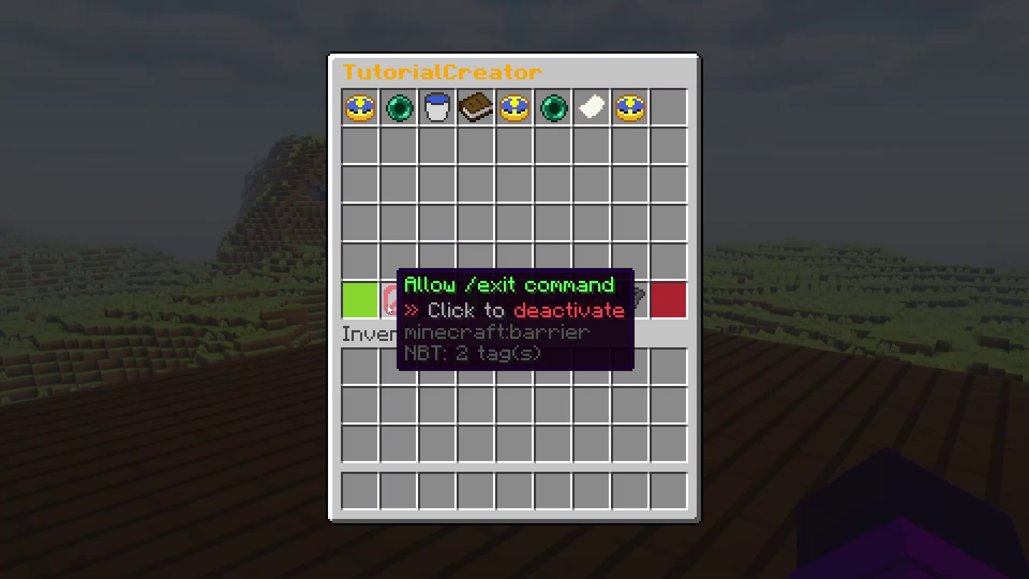
left_click(667, 299)
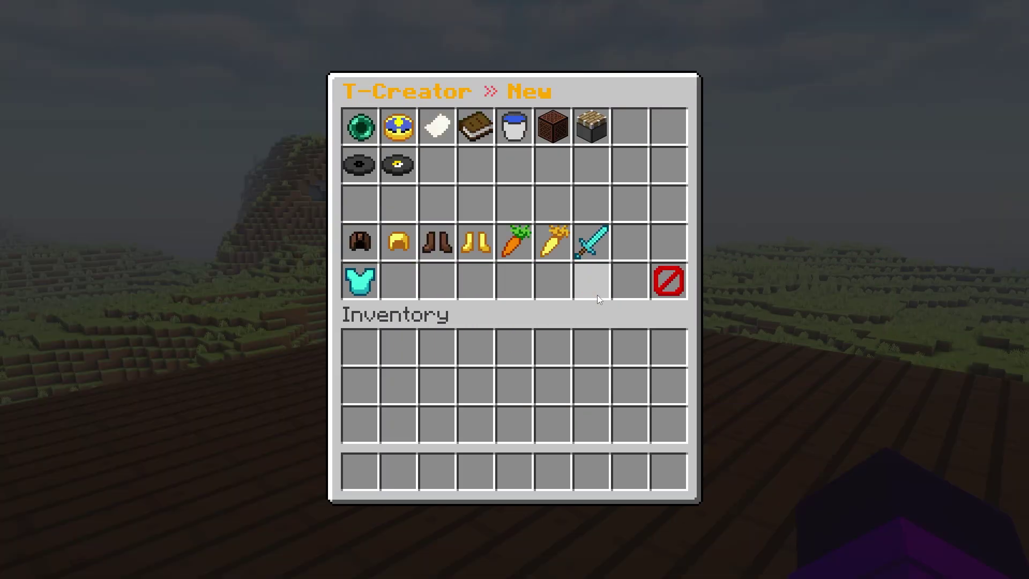
left_click(364, 136)
left_click(403, 204)
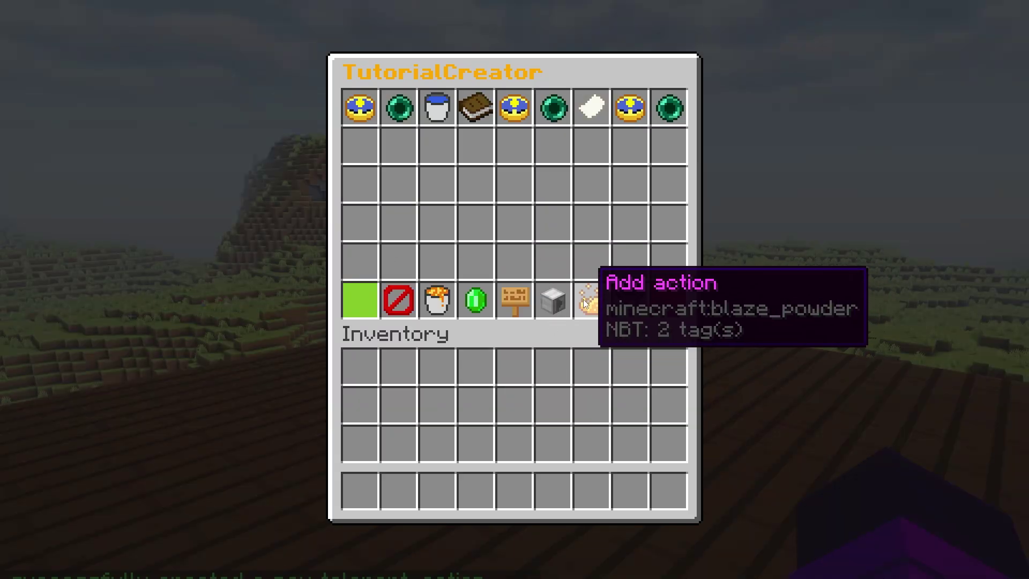
Step: Add a chat message action reading 'Be careful here!'
left_click(584, 303)
left_click(472, 125)
key("t")
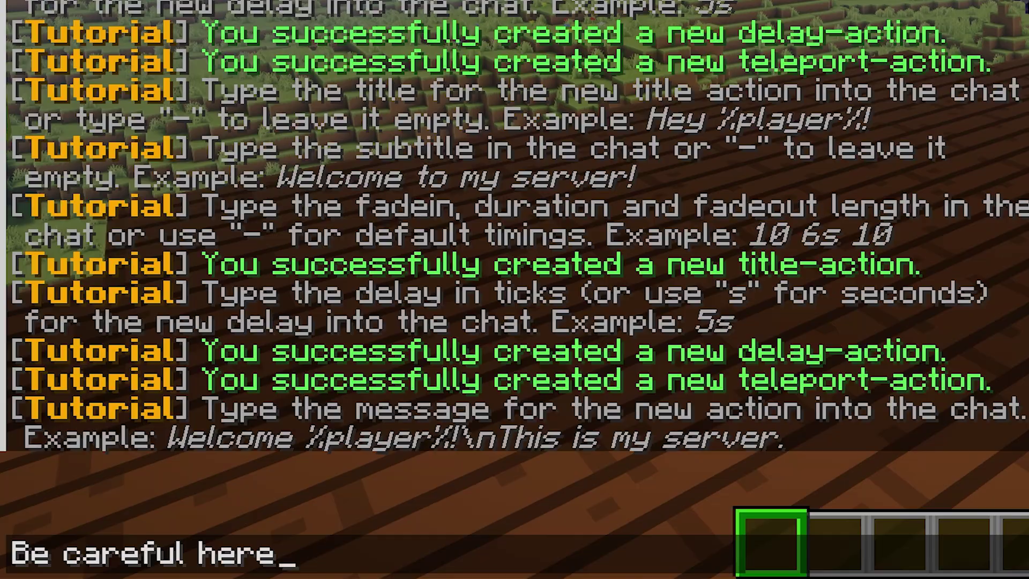
key("Return")
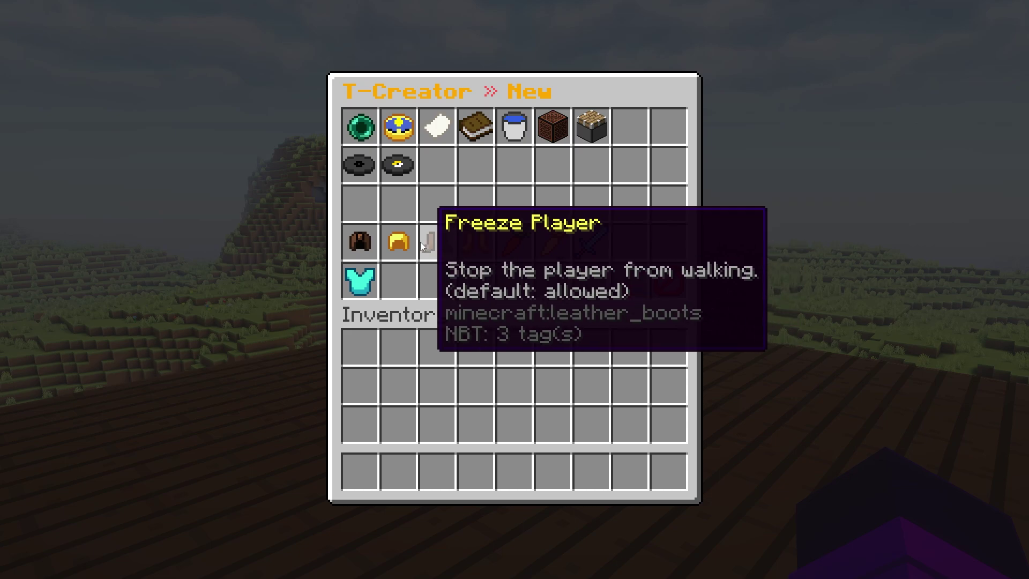
Step: Add a Freeze Player action and move it to the front of the action list
left_click(440, 240)
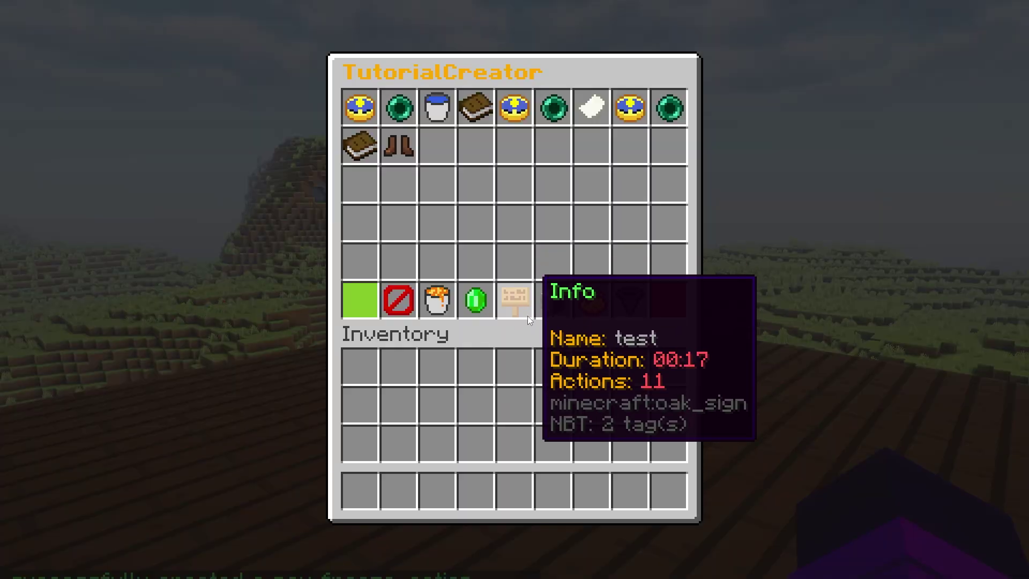
left_click(401, 140)
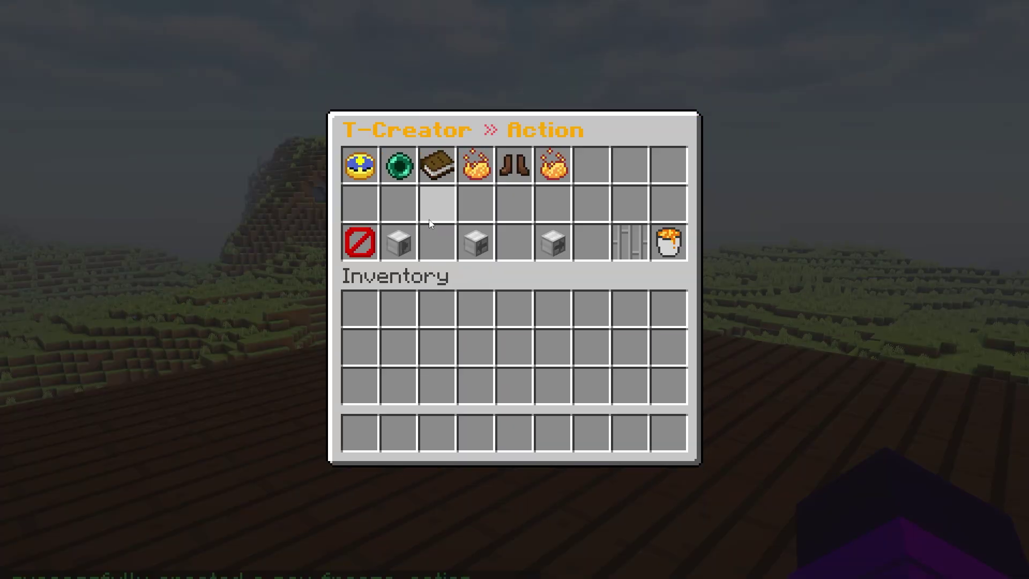
left_click(479, 245)
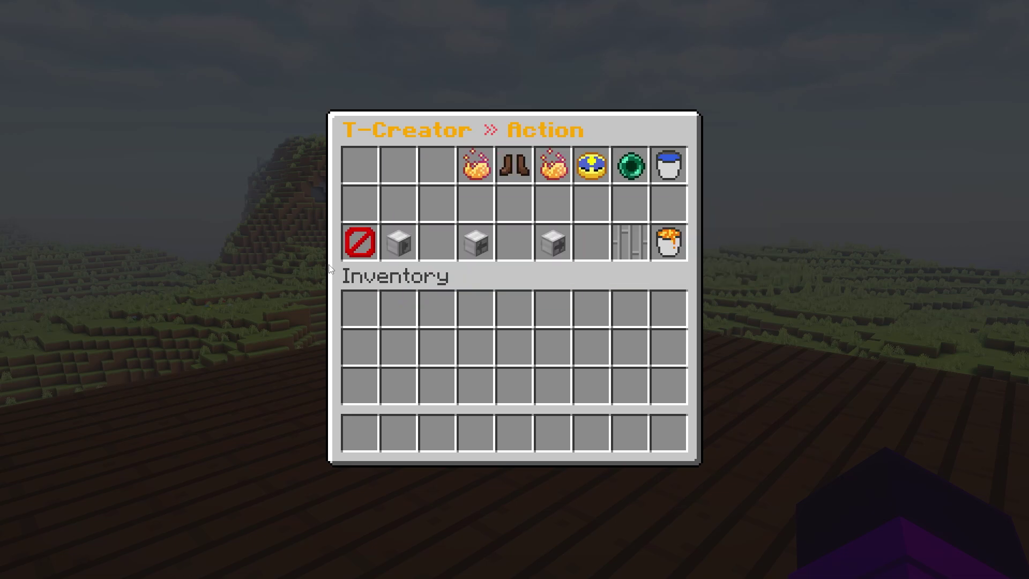
left_click(627, 225)
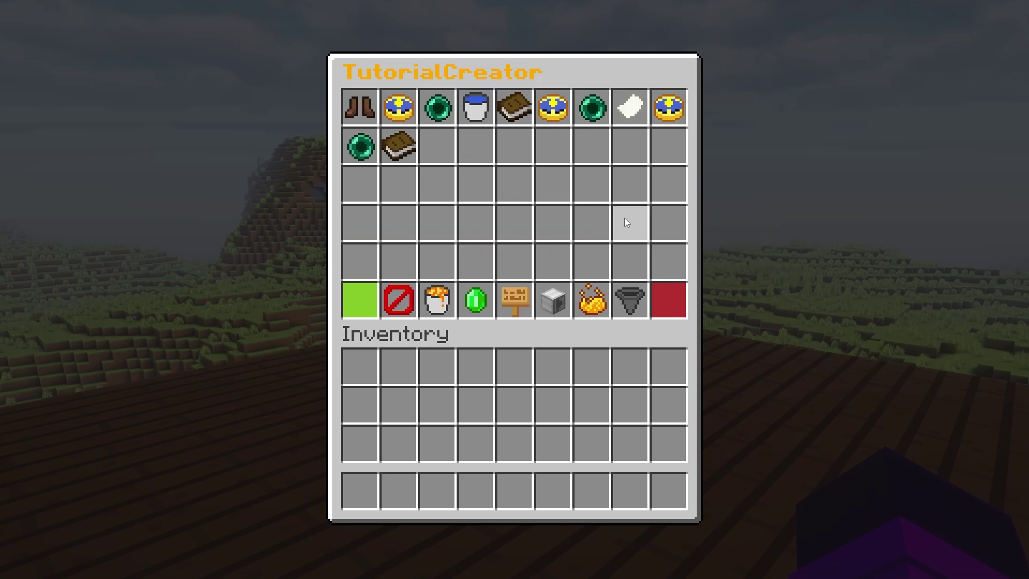
left_click(360, 300)
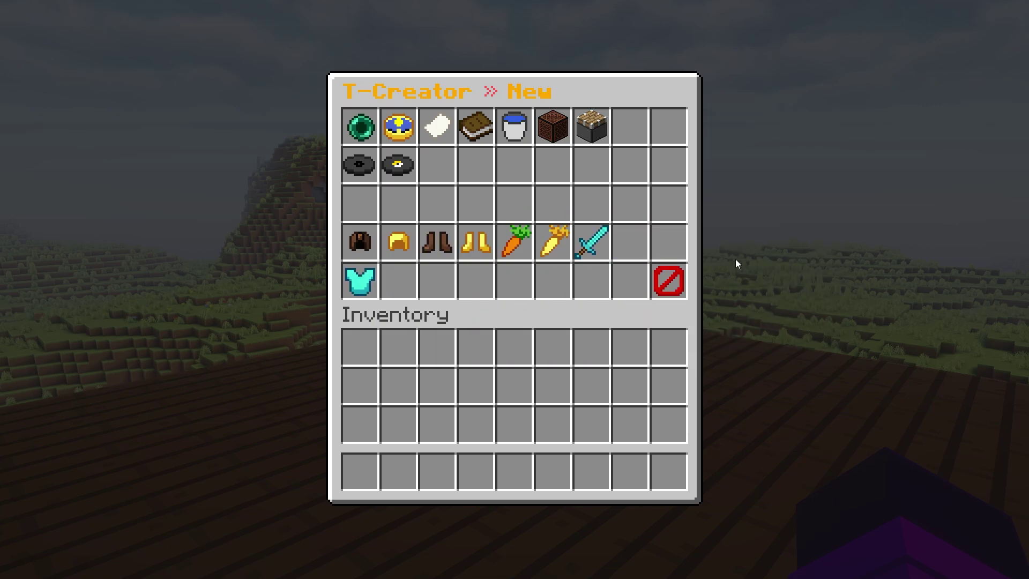
Step: From the main tutorial menu, start the Test tutorial to preview it
left_click(669, 279)
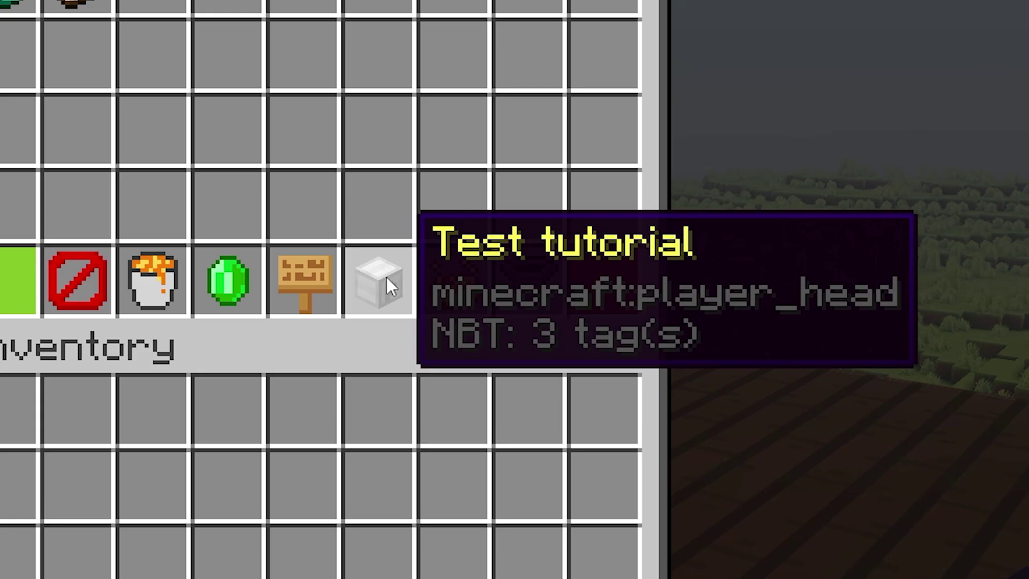
left_click(391, 278)
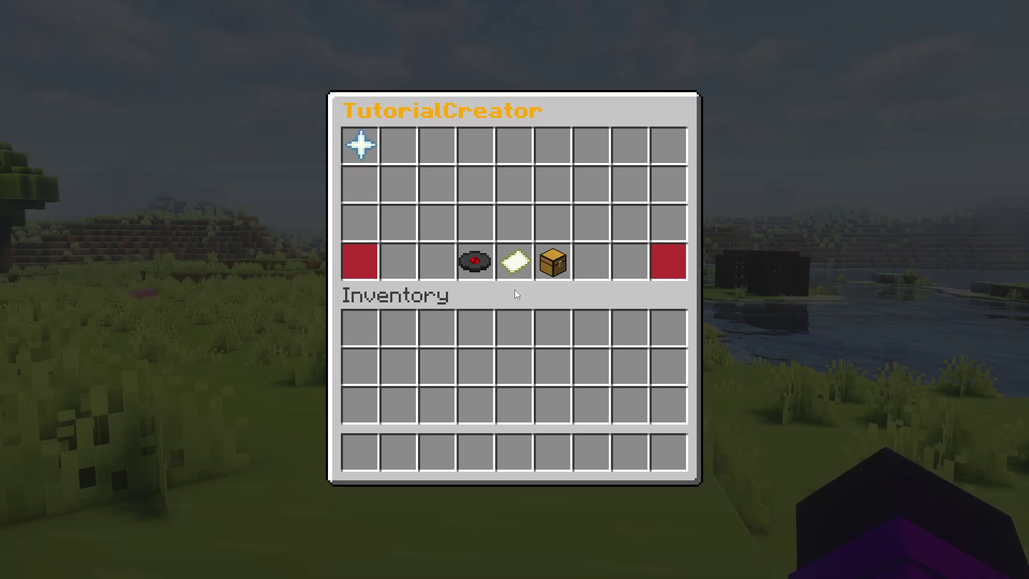
Step: Spawn a villager named 'Test Tutorial' at the current location for this tutorial
left_click(361, 181)
left_click(478, 305)
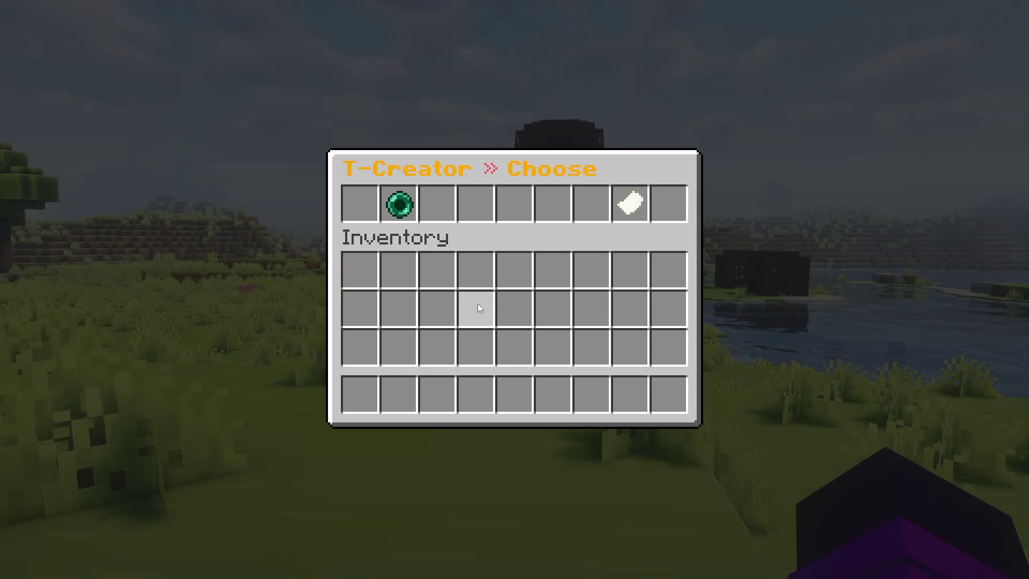
left_click(397, 204)
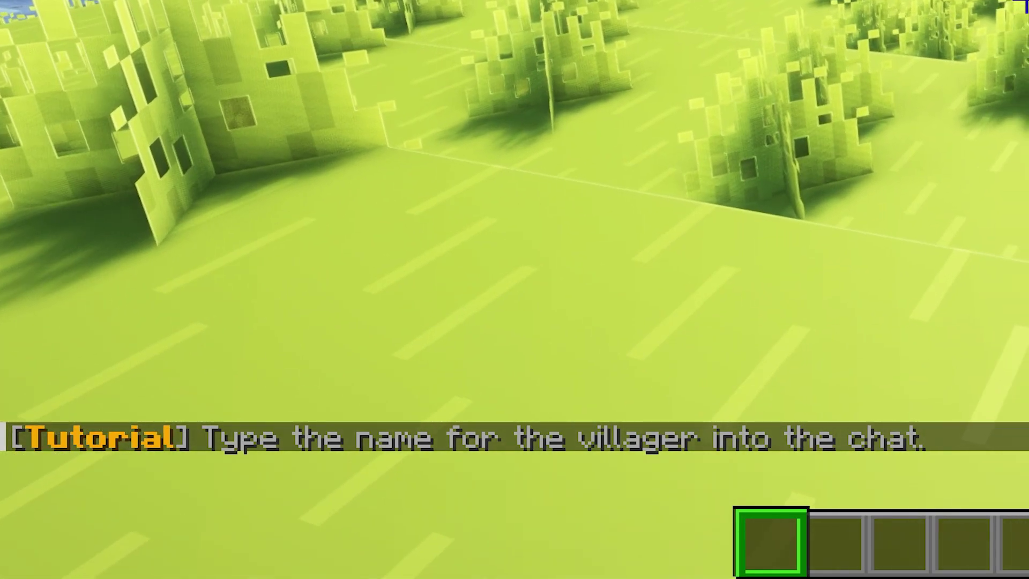
key("t")
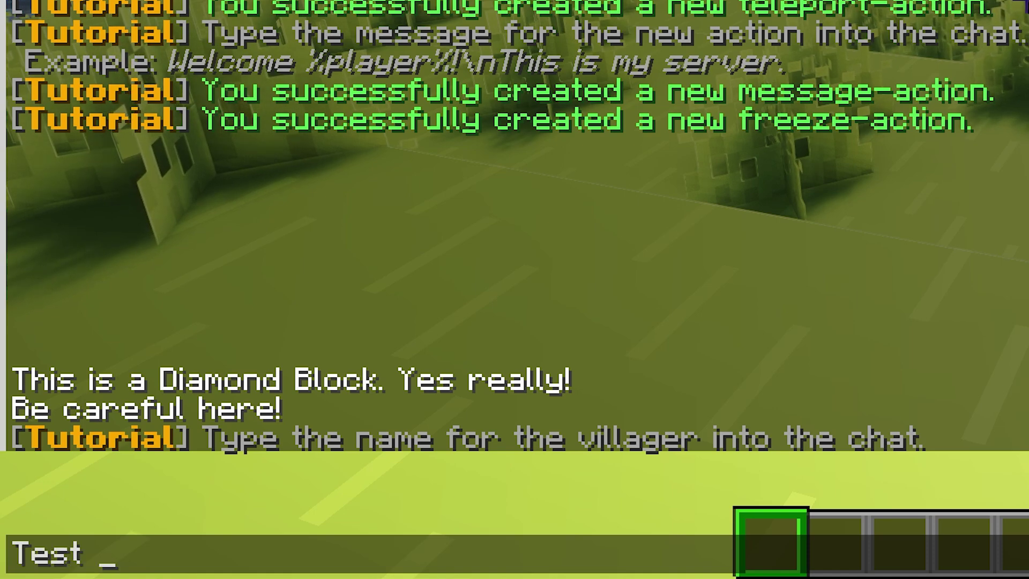
type("Test Tutorial")
key("Return")
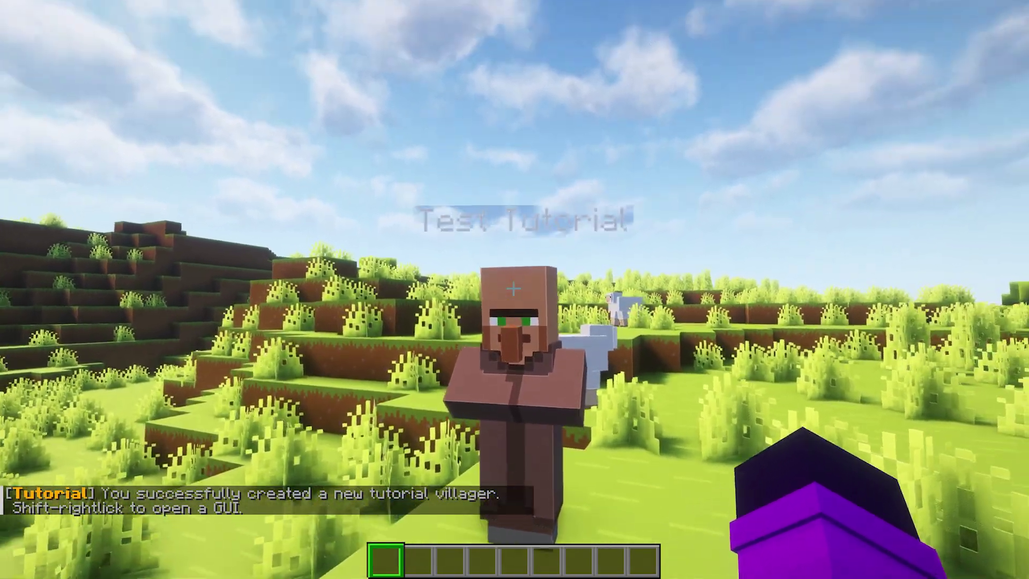
key("w")
key("s")
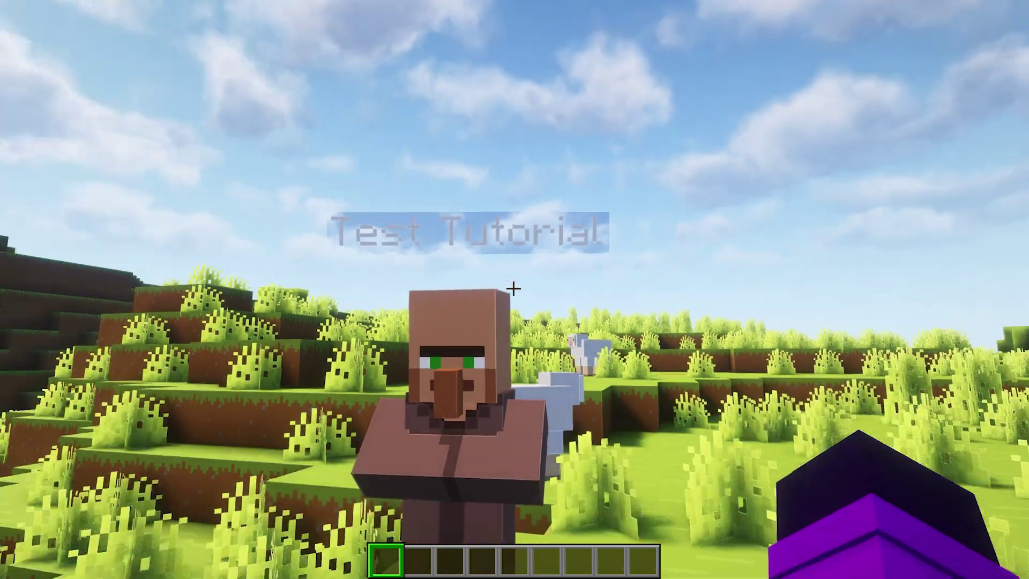
key("w")
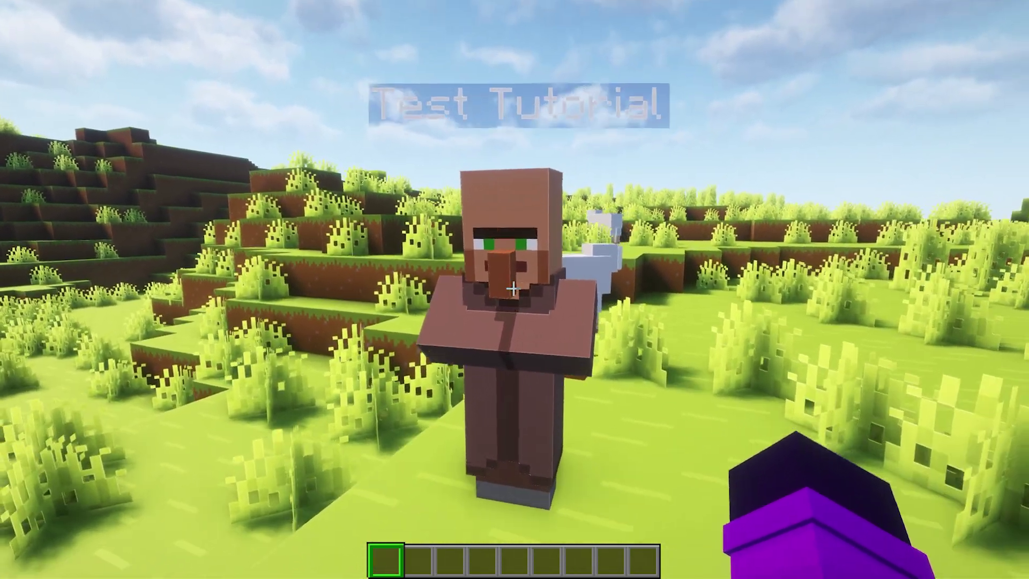
Step: Run the tutorial from the Test Tutorial villager, then reopen its editing menu
right_click(513, 289)
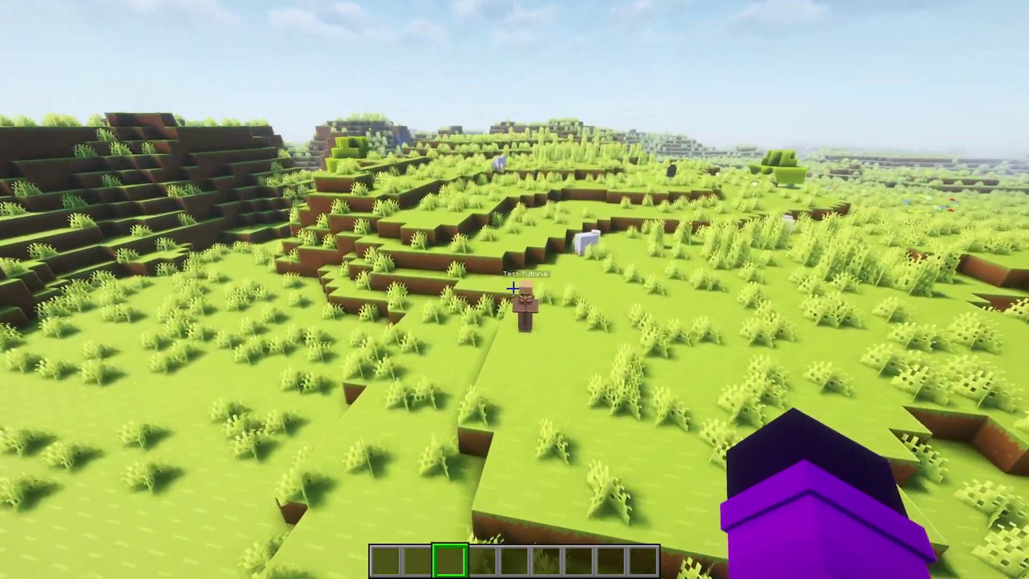
right_click(513, 288)
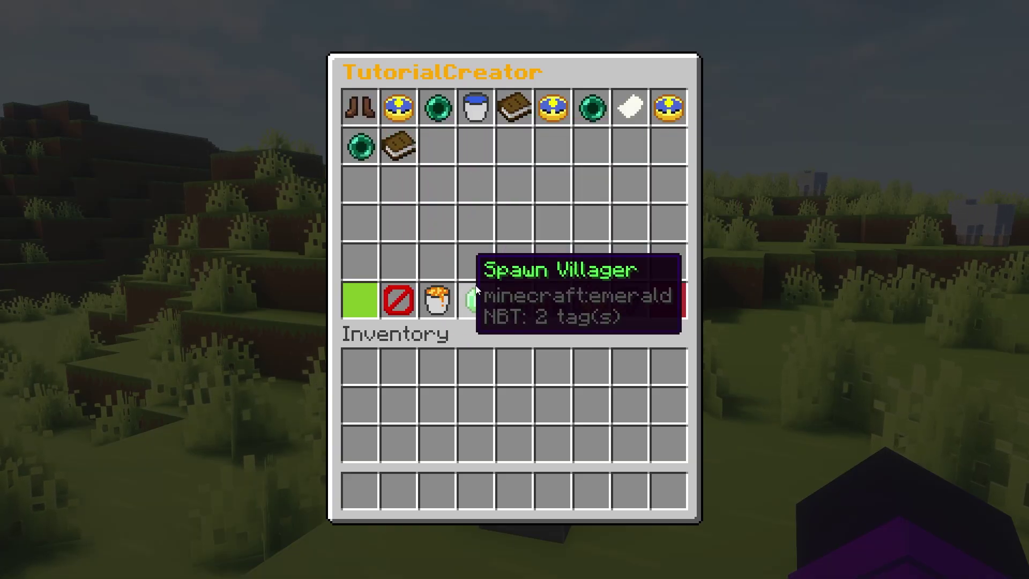
Step: Append a delay action of 3 to the test tutorial
left_click(372, 152)
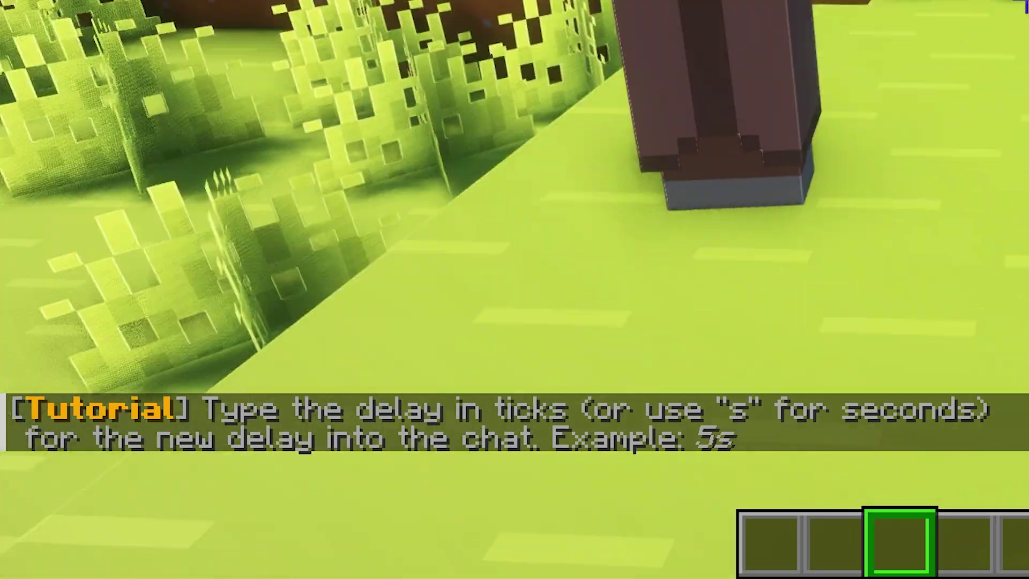
type("t")
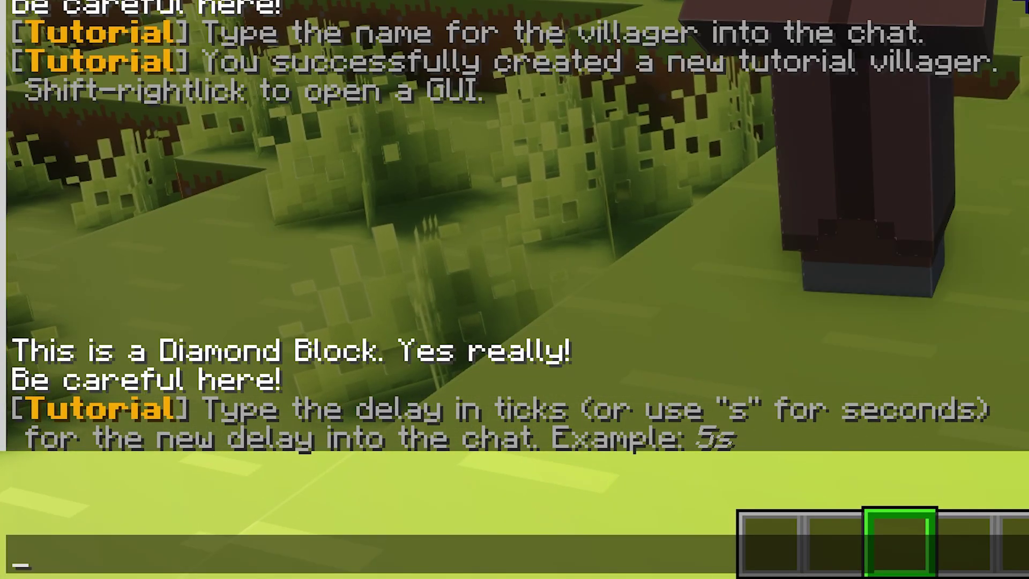
type("3")
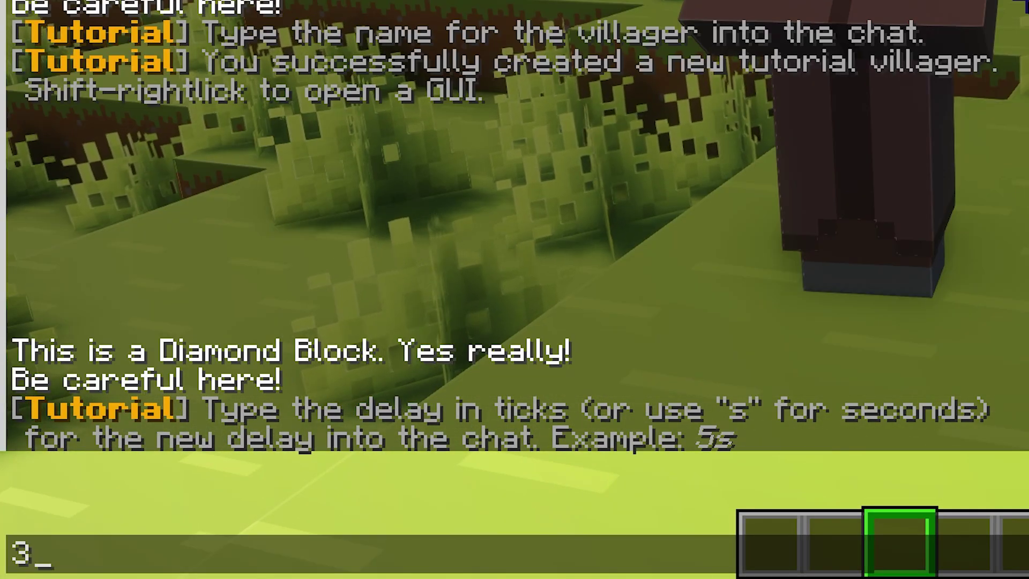
key("Return")
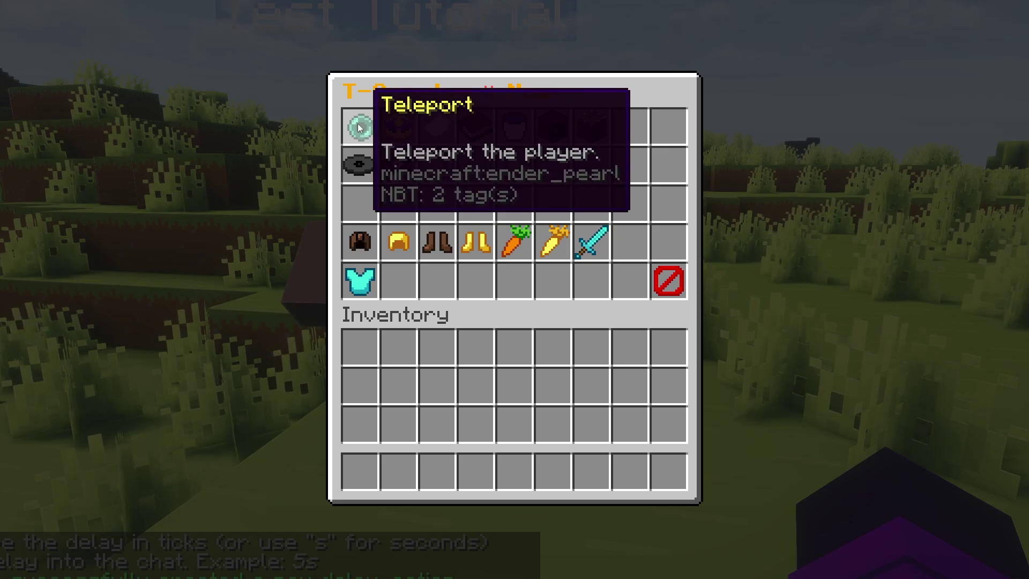
Step: Append a teleport action to the current spot and close the editor
left_click(360, 131)
left_click(362, 202)
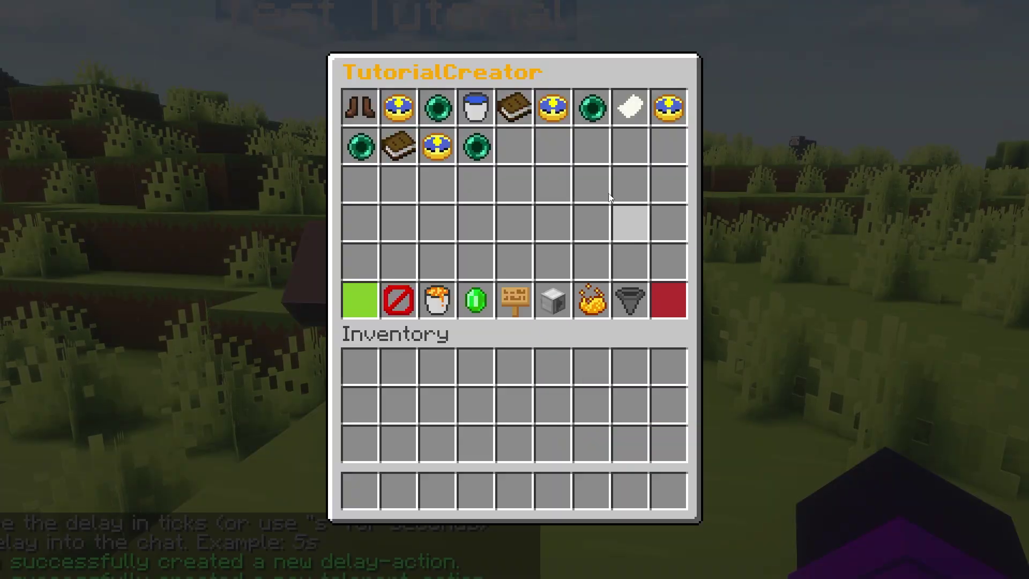
key("Escape")
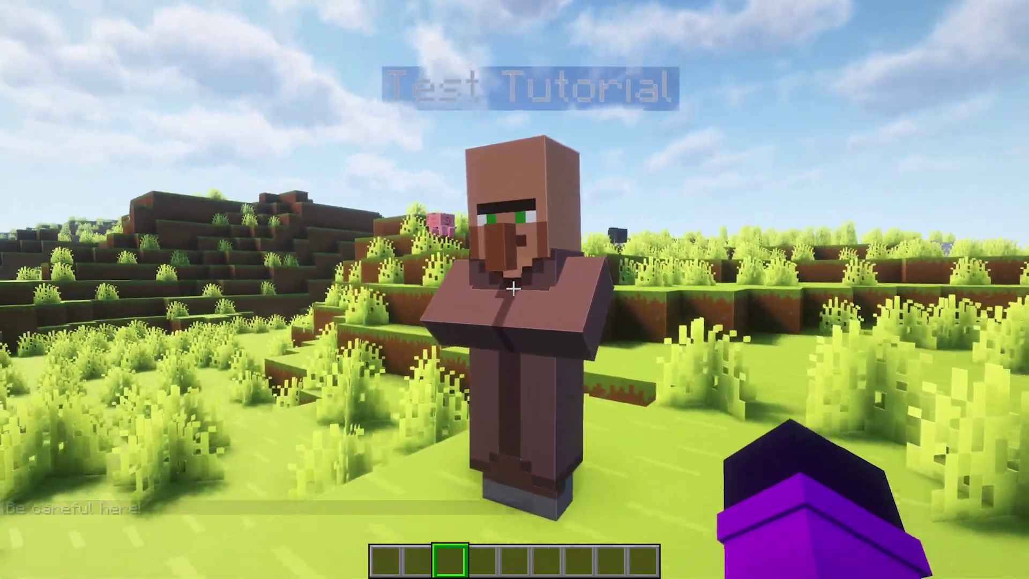
right_click(514, 290)
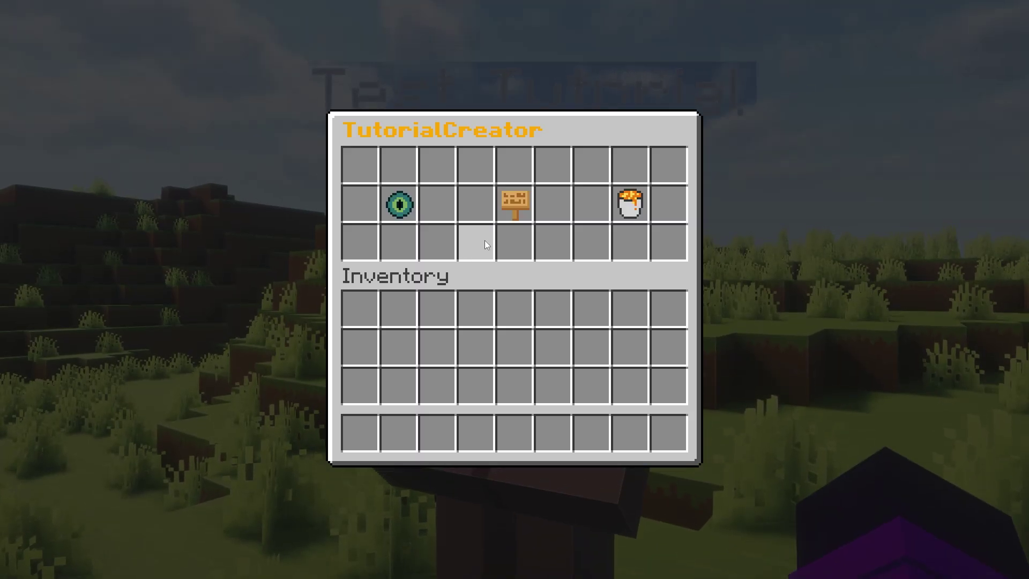